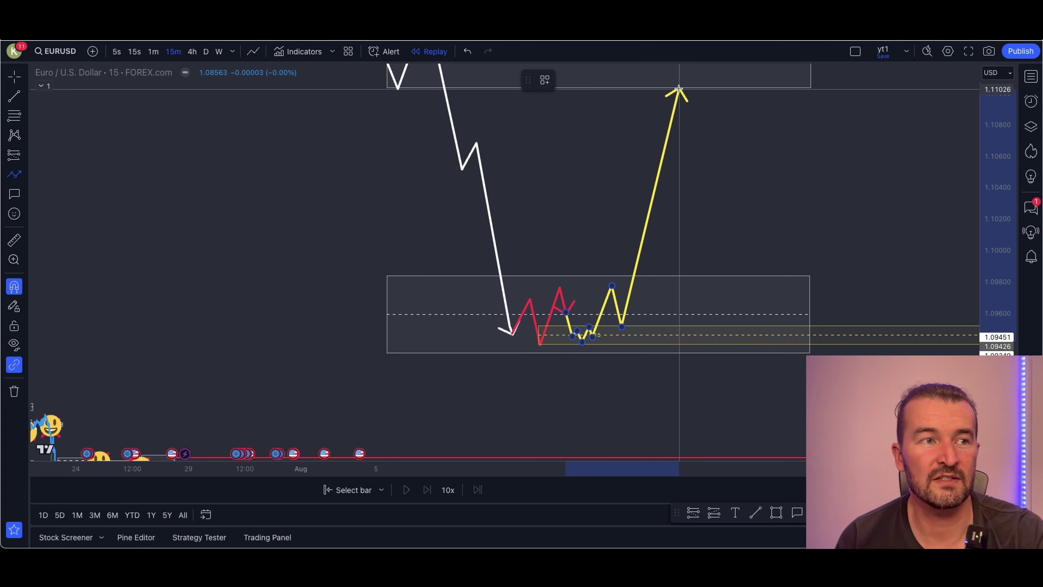
End the yellow path at the upper zone's lower edge and compress the price scale
{"action": "double_click", "coordinate": [677, 91]}
{"action": "left_click_drag", "start_coordinate": [715, 130], "coordinate": [698, 223]}
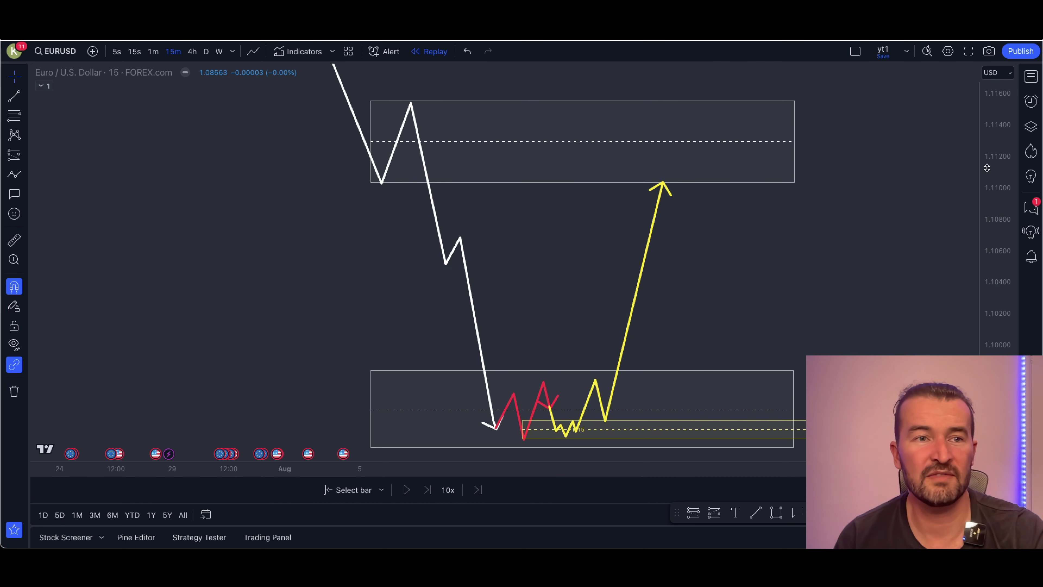
{"action": "left_click_drag", "start_coordinate": [991, 177], "coordinate": [991, 236]}
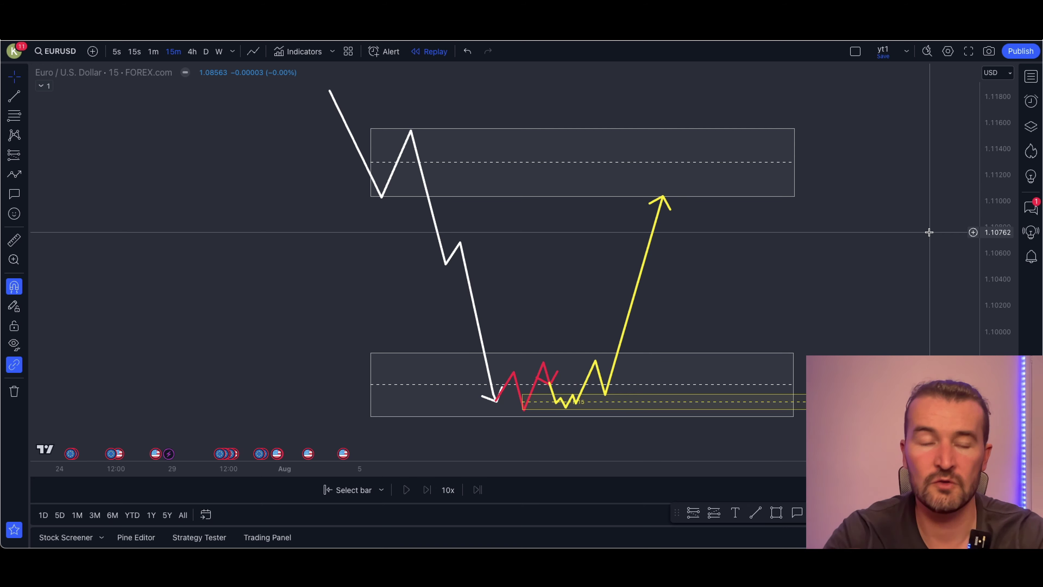
Pan back through earlier price history, then recentre the view on the projected path
{"action": "left_click_drag", "start_coordinate": [120, 420], "coordinate": [738, 157]}
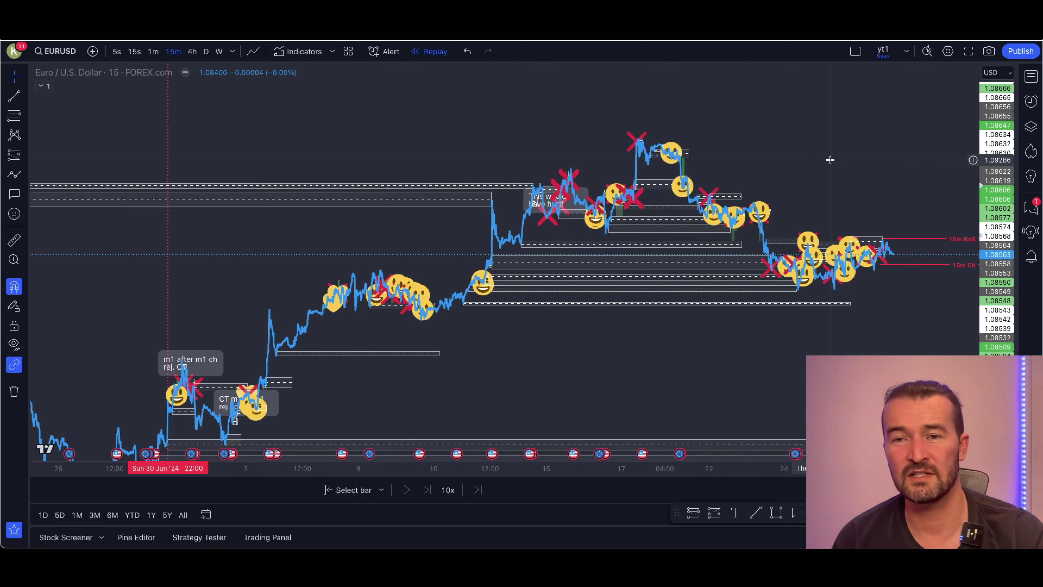
{"action": "left_click_drag", "start_coordinate": [868, 151], "coordinate": [363, 312]}
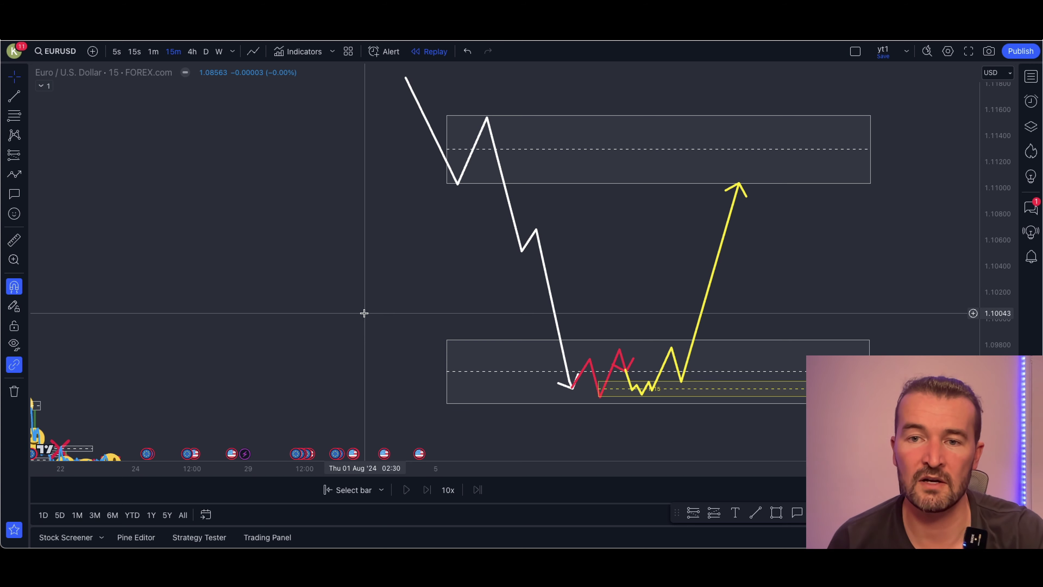
{"action": "left_click_drag", "start_coordinate": [363, 319], "coordinate": [486, 228]}
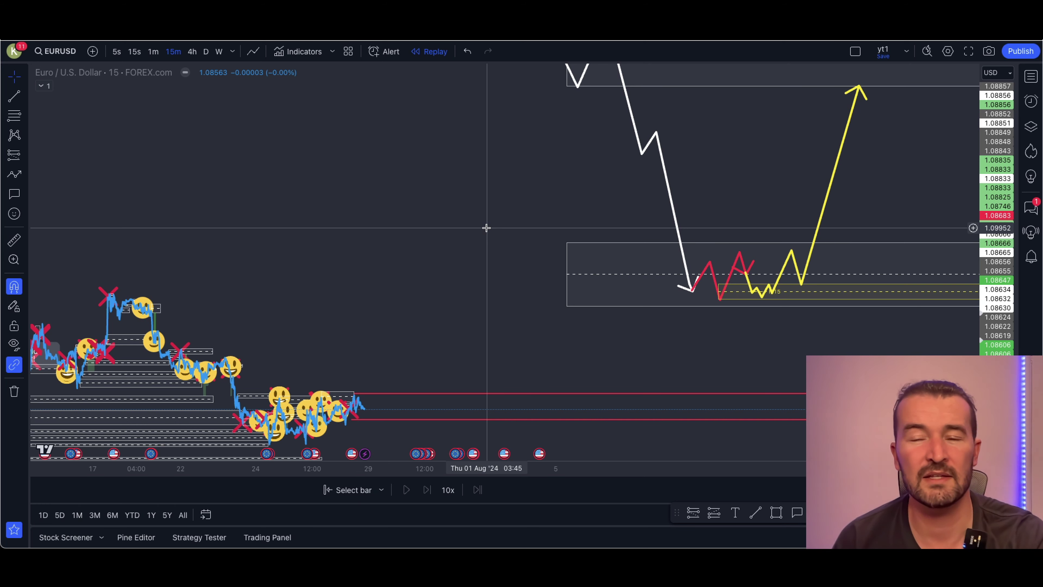
{"action": "left_click_drag", "start_coordinate": [773, 182], "coordinate": [552, 236]}
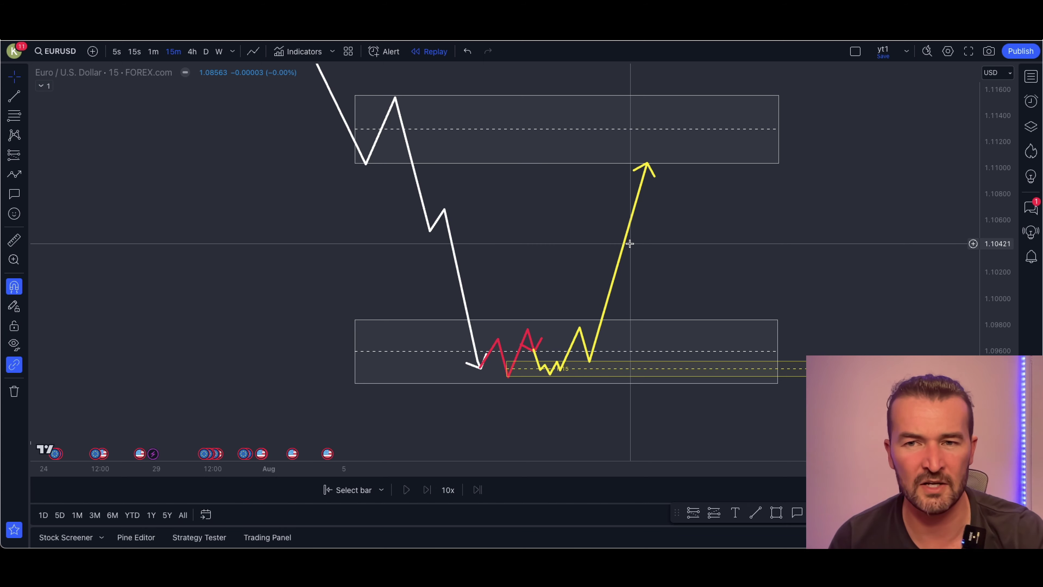
{"action": "scroll", "coordinate": [629, 243], "scroll_direction": "left", "scroll_amount": 5}
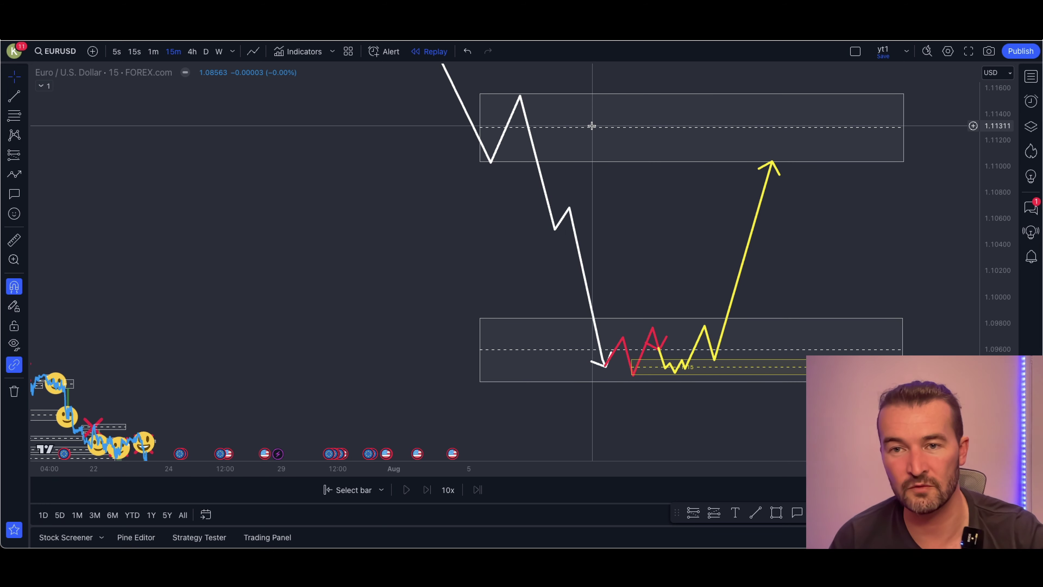
{"action": "scroll", "coordinate": [591, 126], "scroll_direction": "left", "scroll_amount": 15}
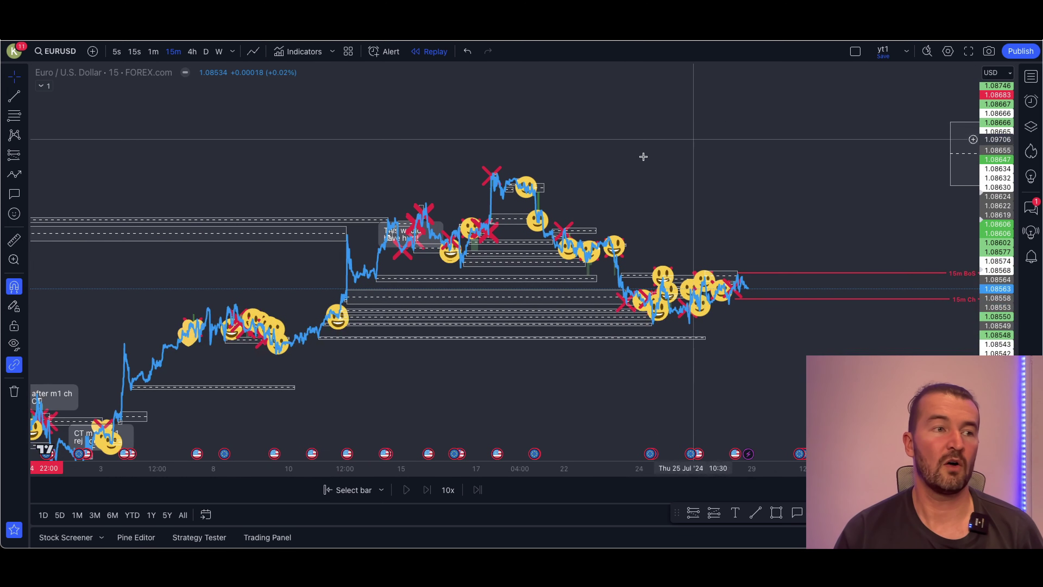
{"action": "scroll", "coordinate": [770, 149], "scroll_direction": "left", "scroll_amount": 5}
{"action": "scroll", "coordinate": [771, 149], "scroll_direction": "down", "scroll_amount": 3}
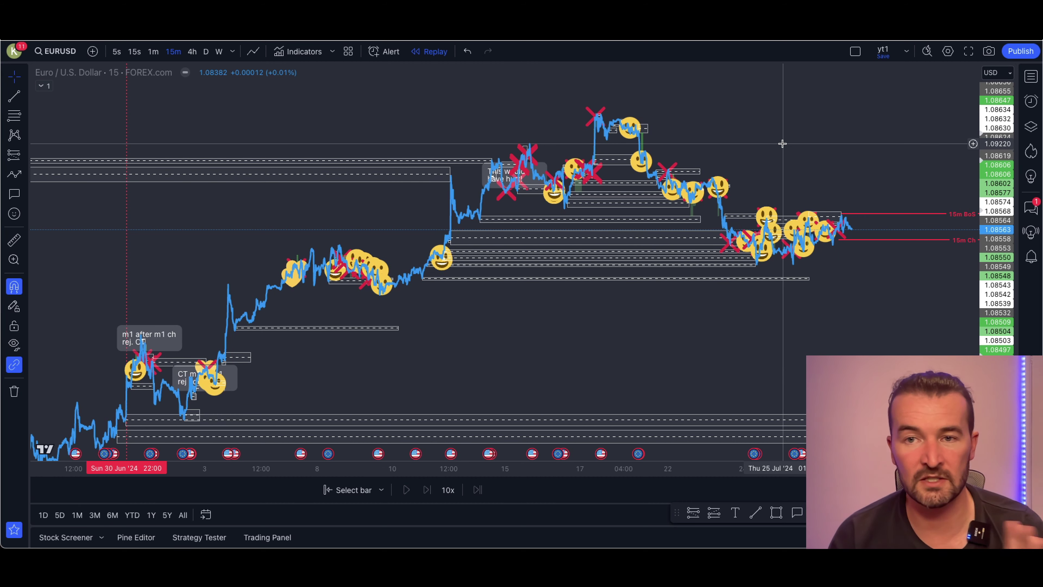
{"action": "scroll", "coordinate": [614, 124], "scroll_direction": "up", "scroll_amount": 5}
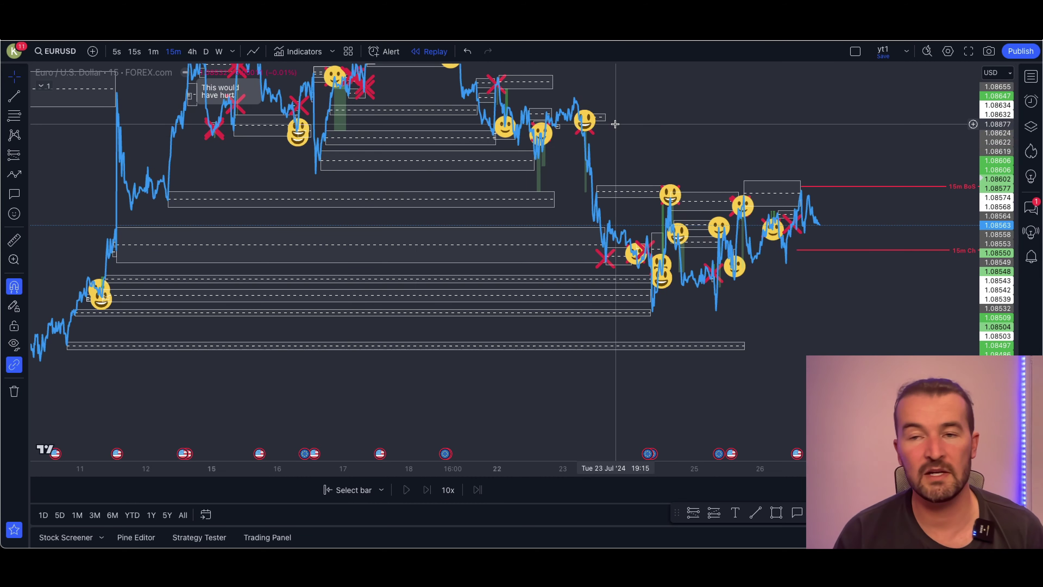
{"action": "left_click_drag", "start_coordinate": [682, 137], "coordinate": [794, 200]}
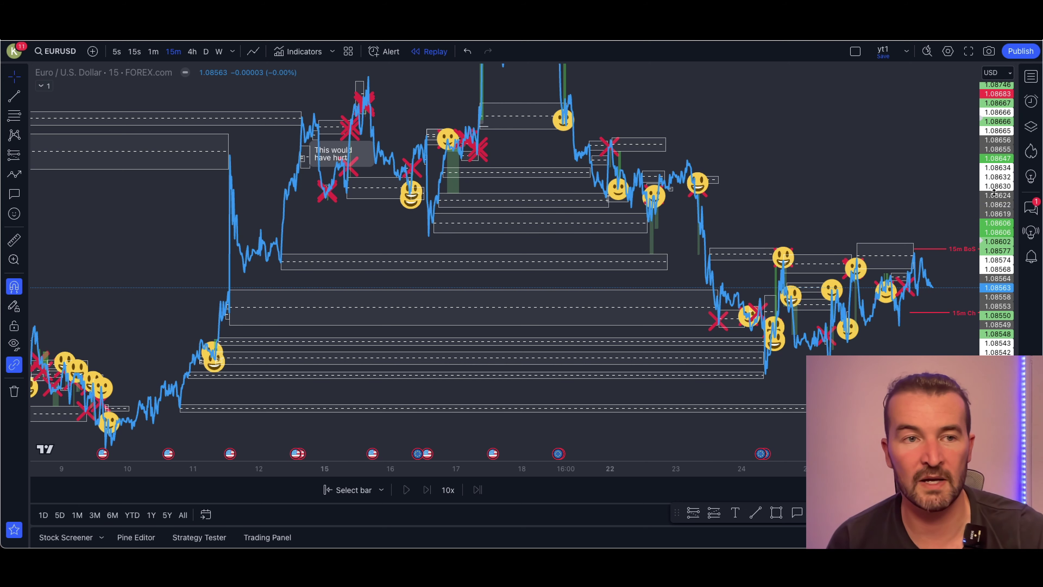
{"action": "scroll", "coordinate": [838, 226], "scroll_direction": "down", "scroll_amount": 3}
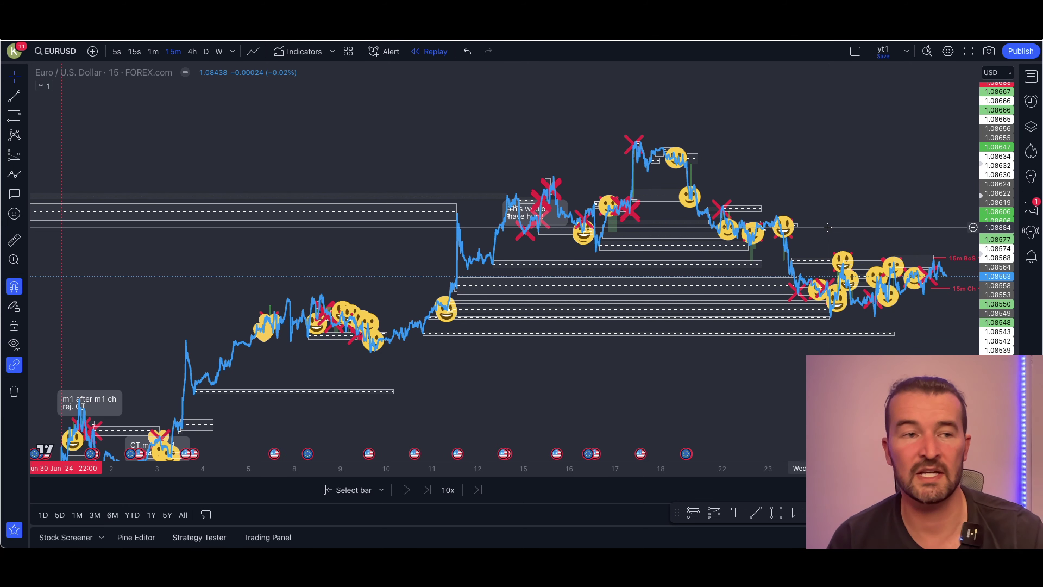
{"action": "left_click_drag", "start_coordinate": [827, 227], "coordinate": [856, 207]}
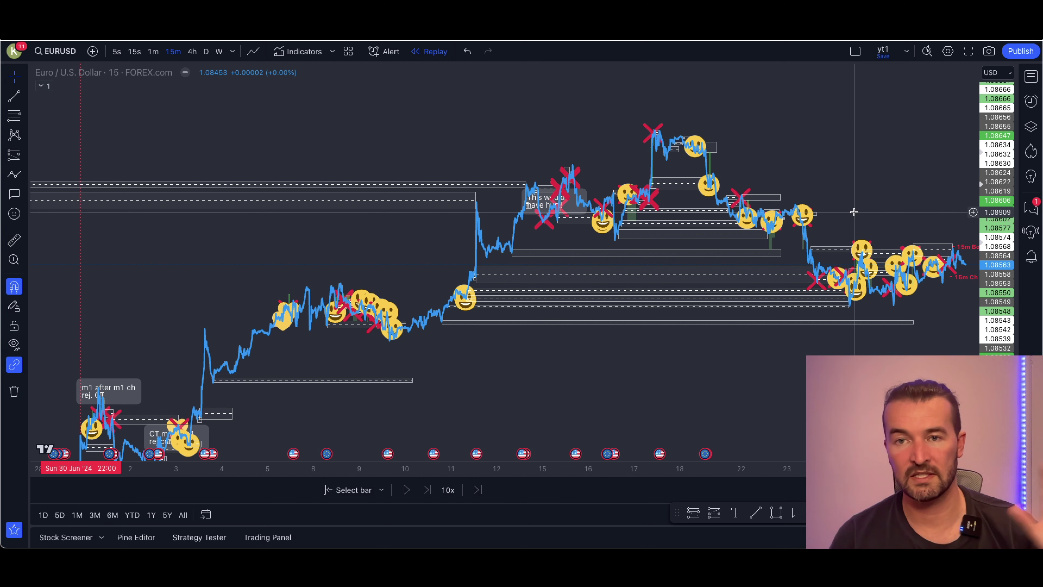
{"action": "scroll", "coordinate": [854, 212], "scroll_direction": "right", "scroll_amount": 15}
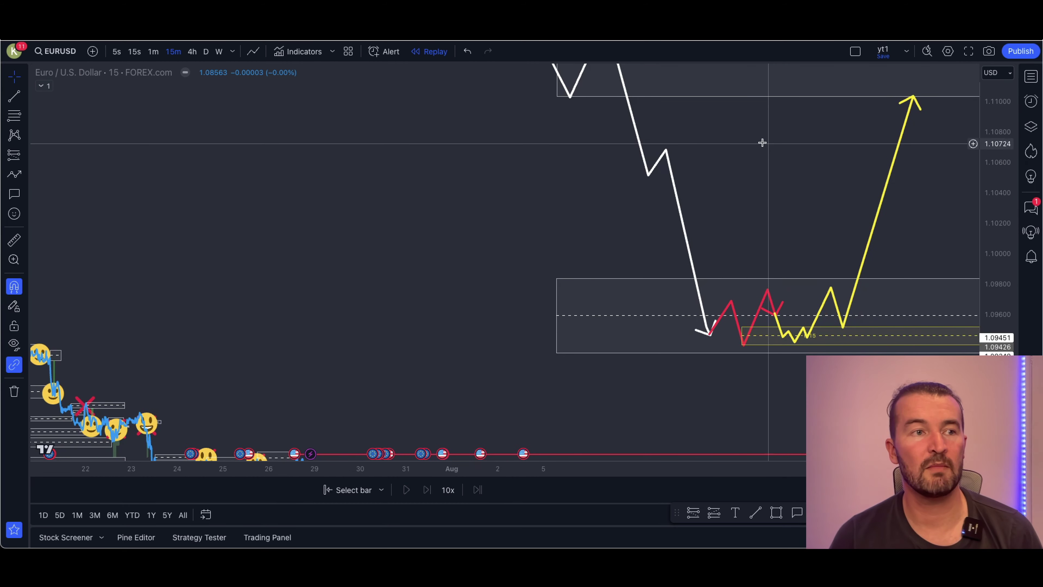
Pan and scroll the 15m chart to bring the upper zone back into view
{"action": "left_click_drag", "start_coordinate": [820, 180], "coordinate": [776, 238]}
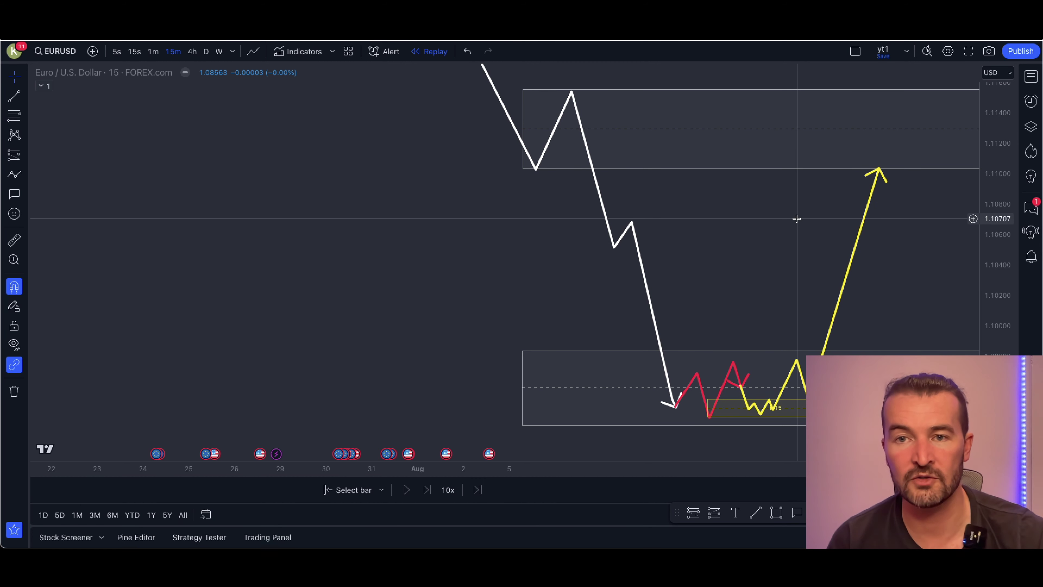
{"action": "scroll", "coordinate": [795, 194], "scroll_direction": "right", "scroll_amount": 5}
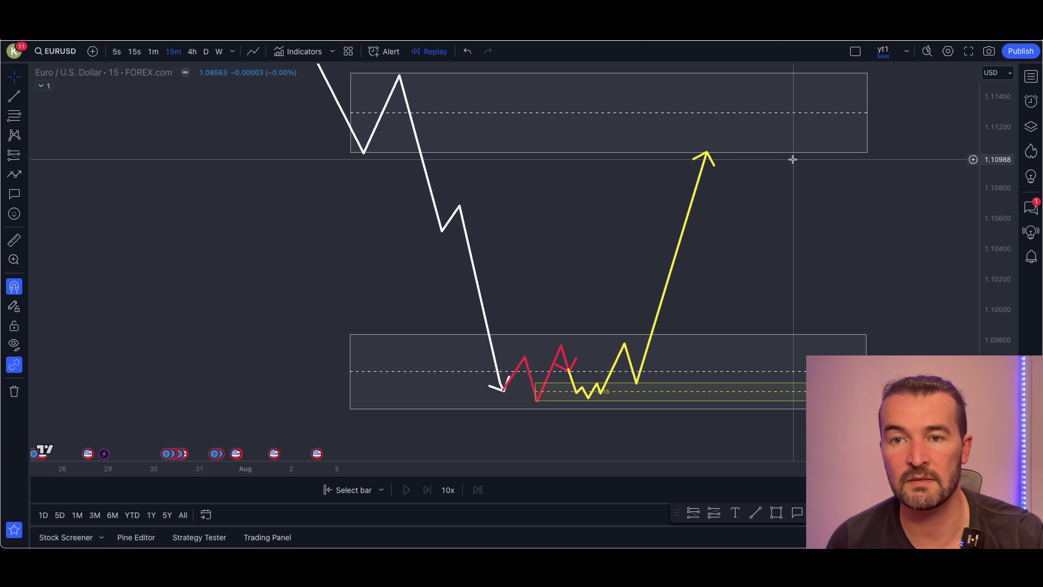
{"action": "scroll", "coordinate": [792, 160], "scroll_direction": "left", "scroll_amount": 20}
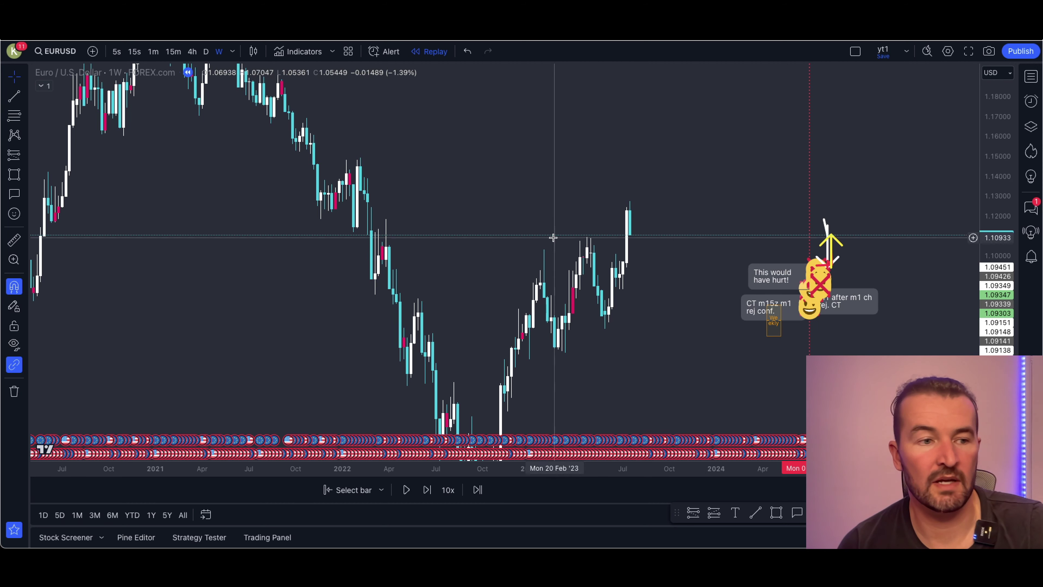
Draw a weekly zone from about 1.1108 to 1.1398 and recentre around the 2021 high
{"action": "left_click_drag", "start_coordinate": [553, 235], "coordinate": [367, 177]}
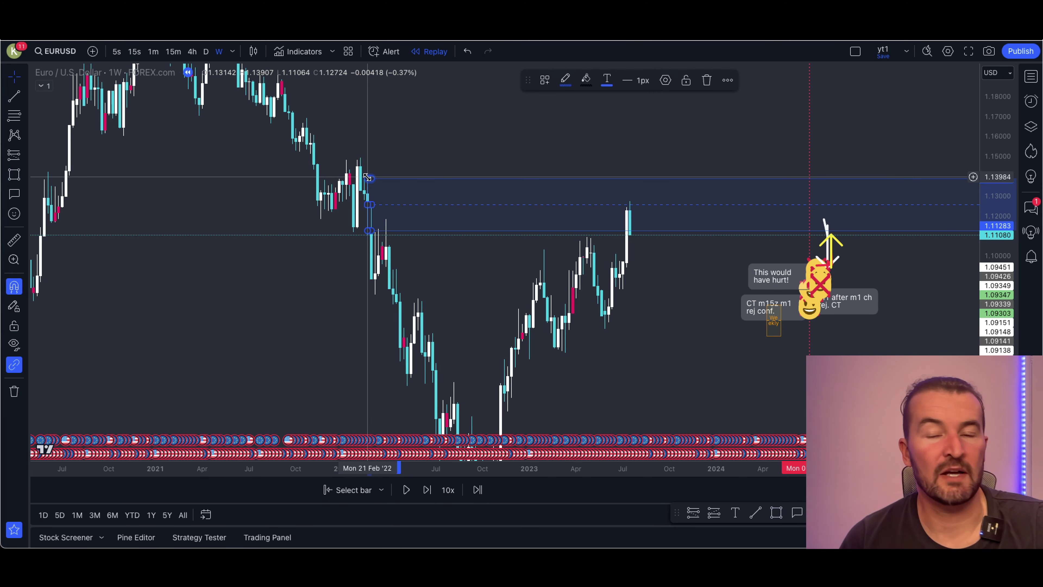
{"action": "left_click", "coordinate": [459, 167]}
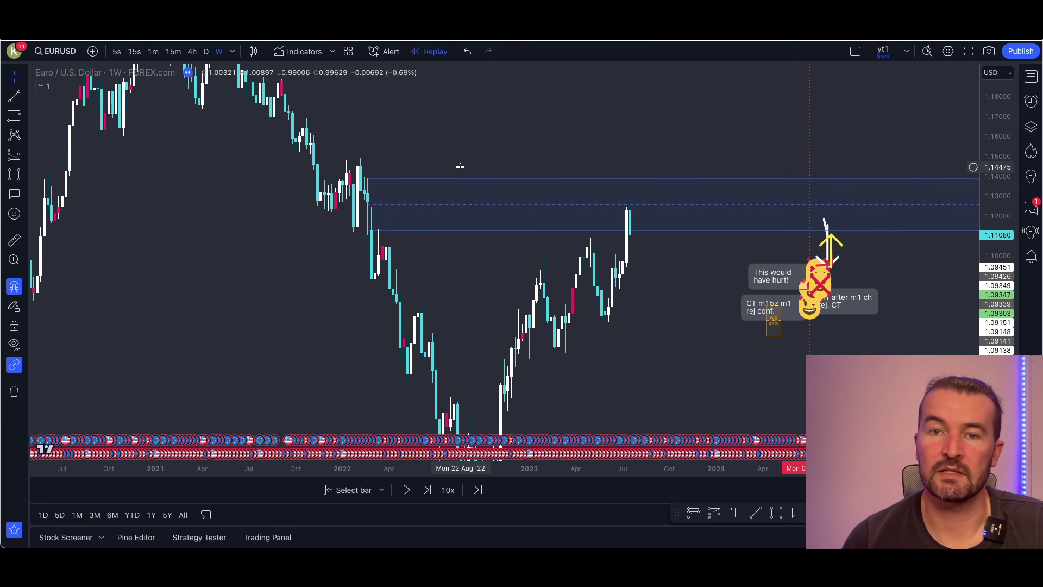
{"action": "left_click_drag", "start_coordinate": [502, 163], "coordinate": [502, 186]}
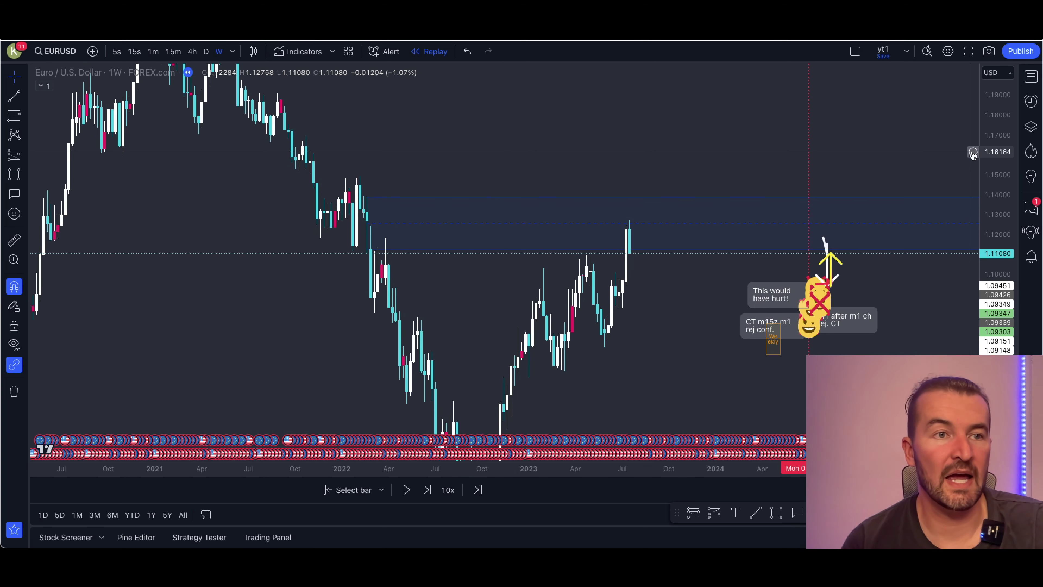
{"action": "scroll", "coordinate": [749, 205], "scroll_direction": "down", "scroll_amount": 3}
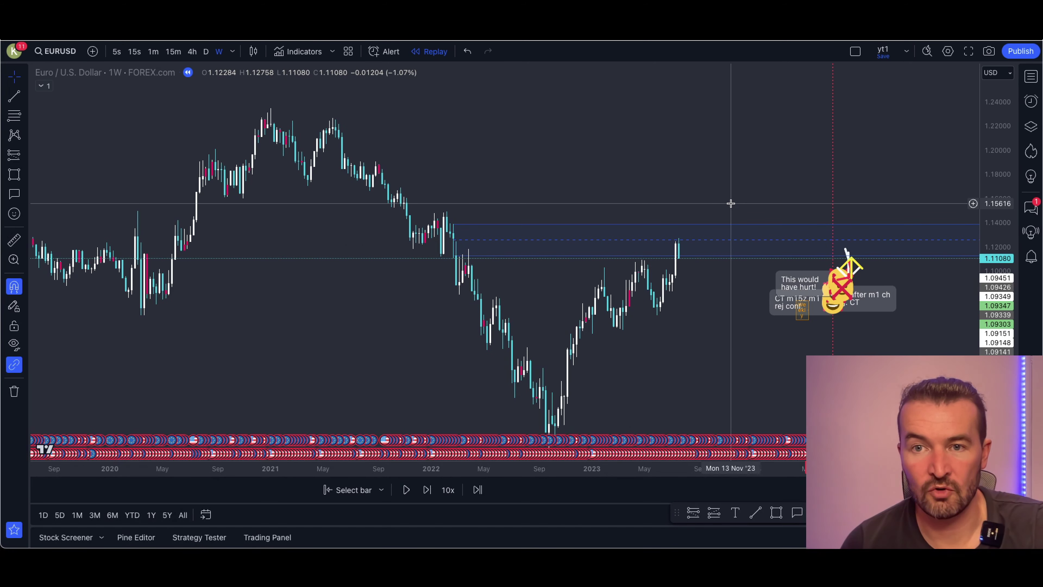
{"action": "left_click_drag", "start_coordinate": [654, 174], "coordinate": [617, 132]}
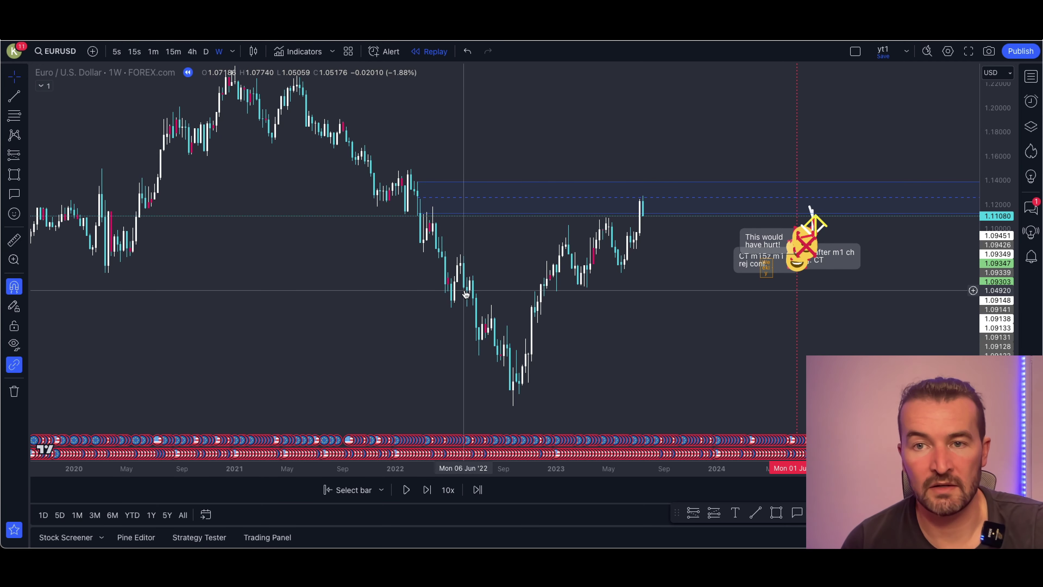
{"action": "left_click_drag", "start_coordinate": [512, 143], "coordinate": [522, 176]}
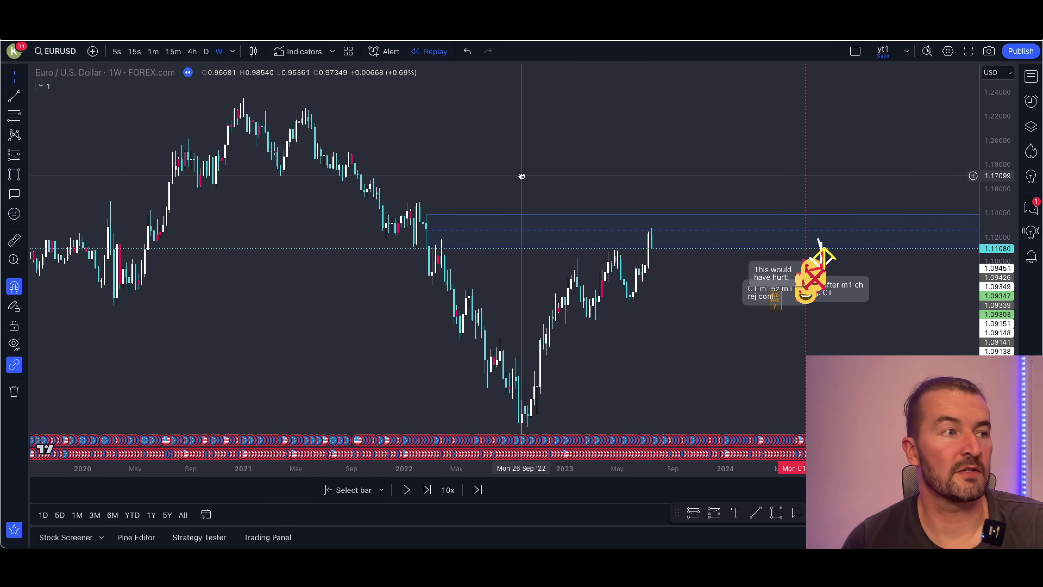
Try a Fib retracement from the 2021 high to the Sep '22 low, remove it, reselect the zone
{"action": "key", "text": "alt+f"}
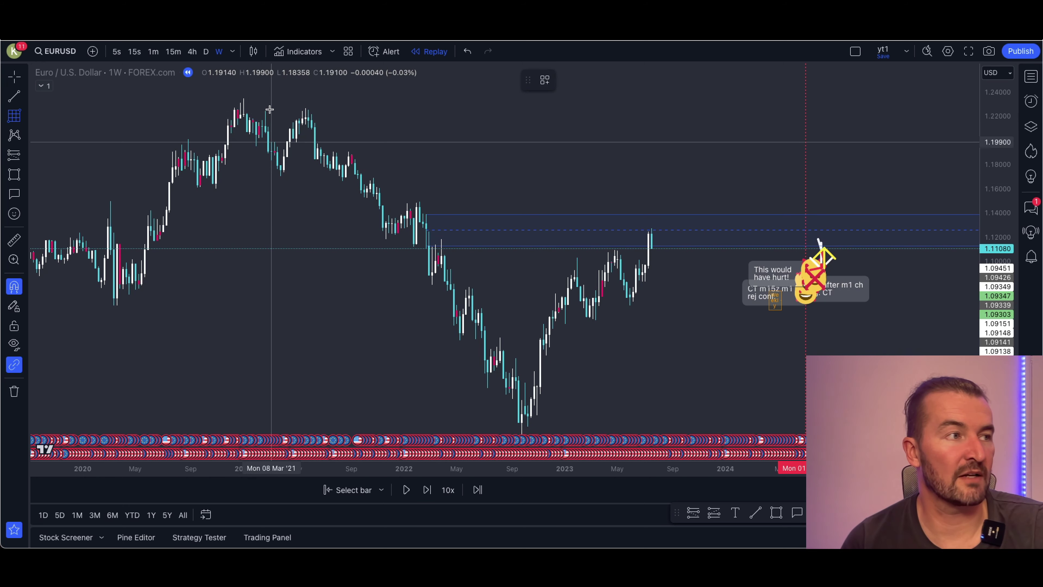
{"action": "left_click", "coordinate": [243, 98]}
{"action": "left_click", "coordinate": [407, 204]}
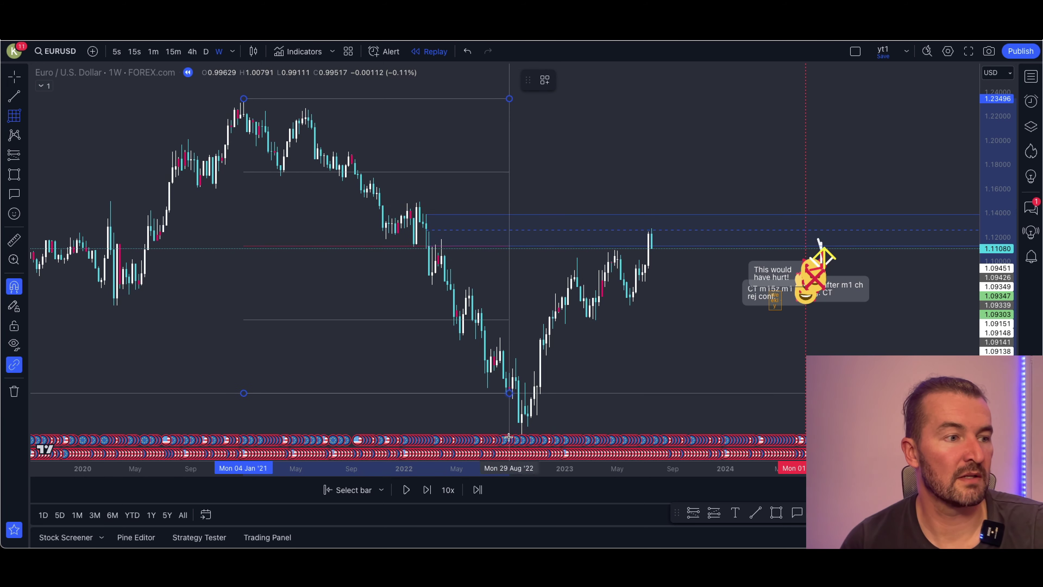
{"action": "left_click", "coordinate": [519, 438]}
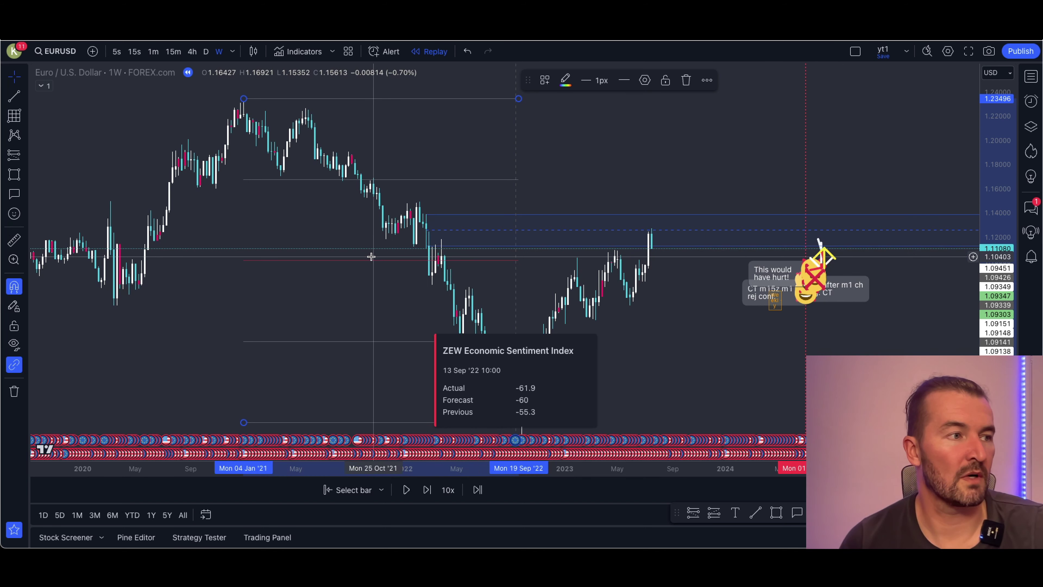
{"action": "left_click", "coordinate": [685, 80]}
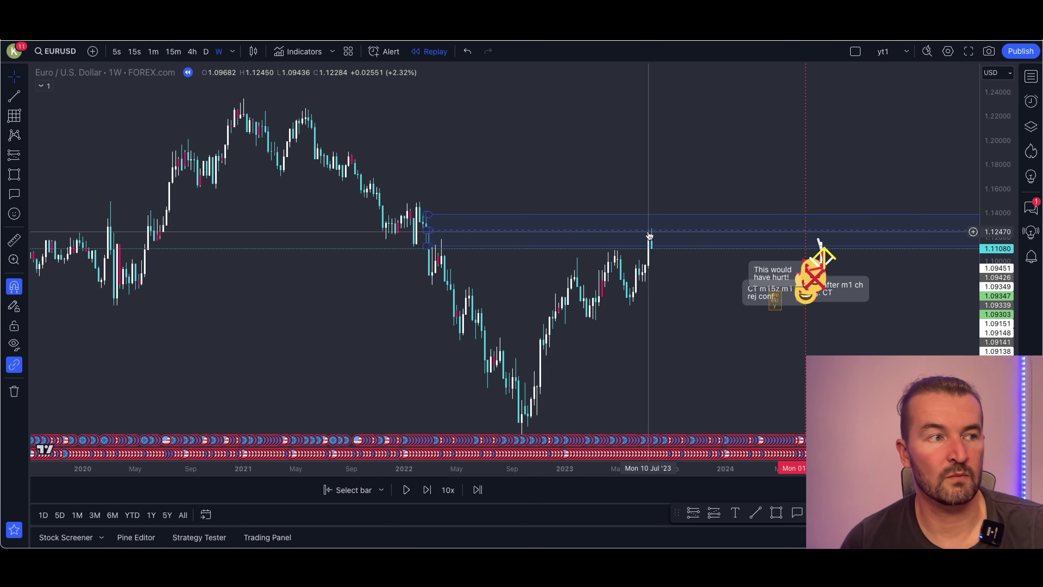
{"action": "left_click", "coordinate": [428, 231]}
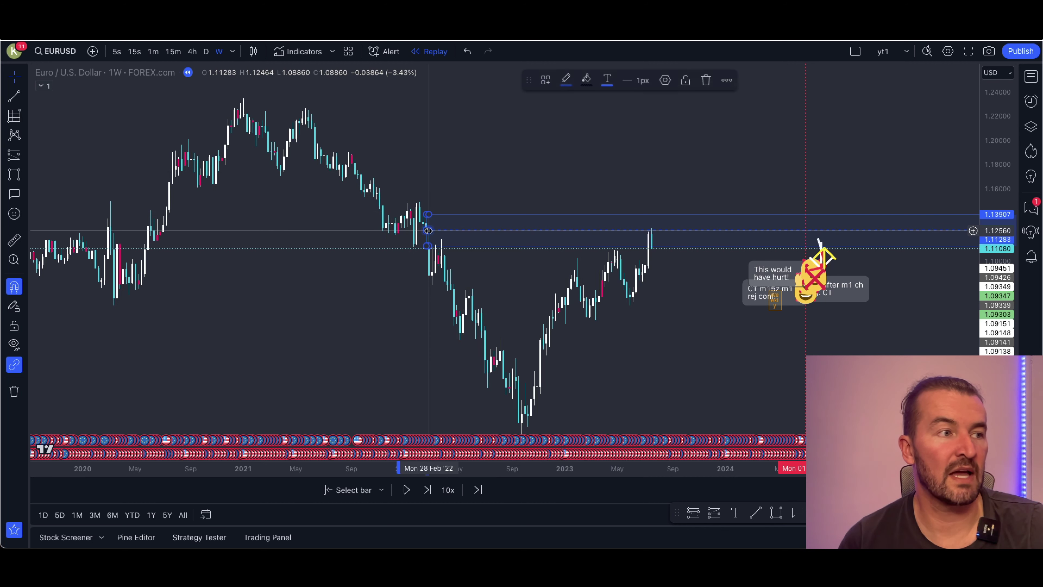
Switch the chart to the 4-hour timeframe with 240 and zoom in on mid-July 2023
{"action": "type", "text": "240"}
{"action": "key", "text": "Return"}
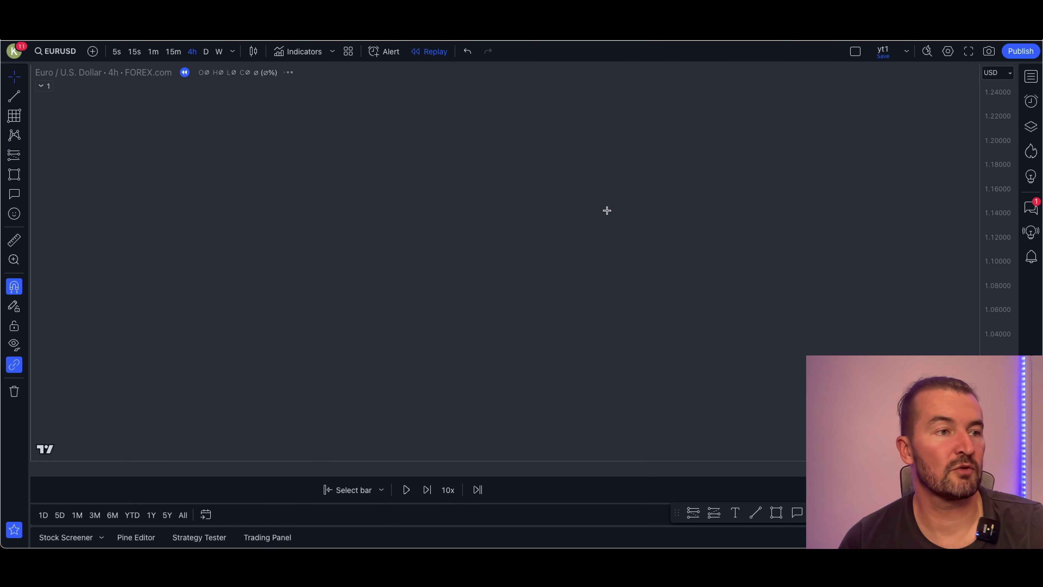
{"action": "scroll", "coordinate": [627, 238], "scroll_direction": "left", "scroll_amount": 10}
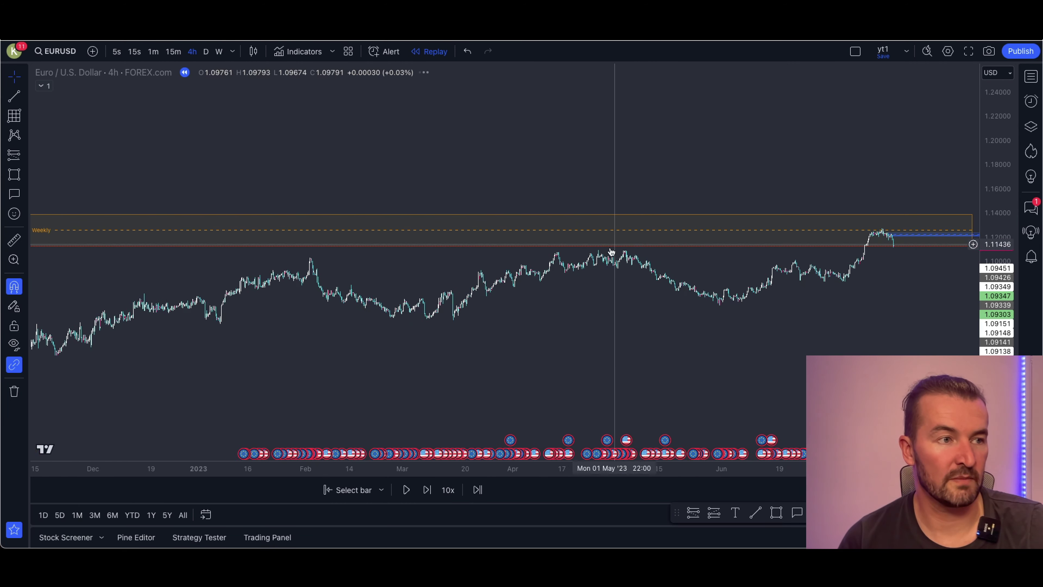
{"action": "scroll", "coordinate": [611, 251], "scroll_direction": "down", "scroll_amount": 5}
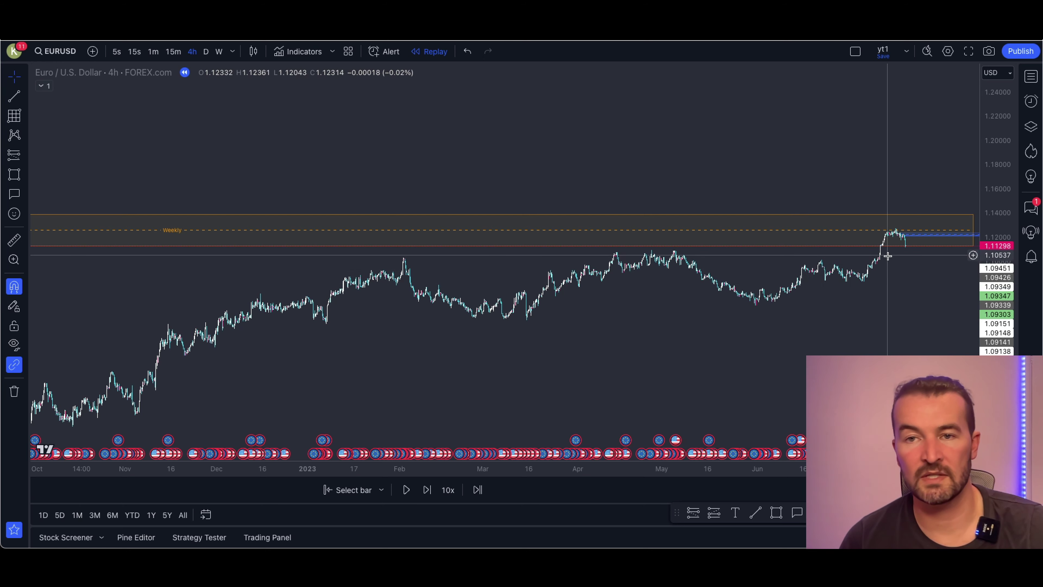
{"action": "scroll", "coordinate": [944, 283], "scroll_direction": "up", "scroll_amount": 3}
{"action": "scroll", "coordinate": [866, 175], "scroll_direction": "up", "scroll_amount": 6}
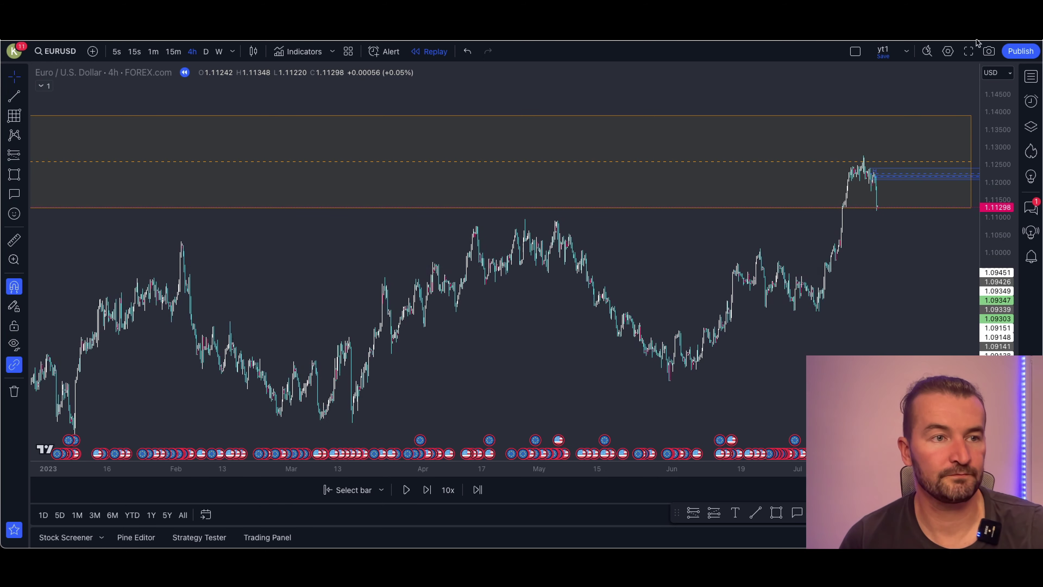
{"action": "scroll", "coordinate": [964, 310], "scroll_direction": "up", "scroll_amount": 4}
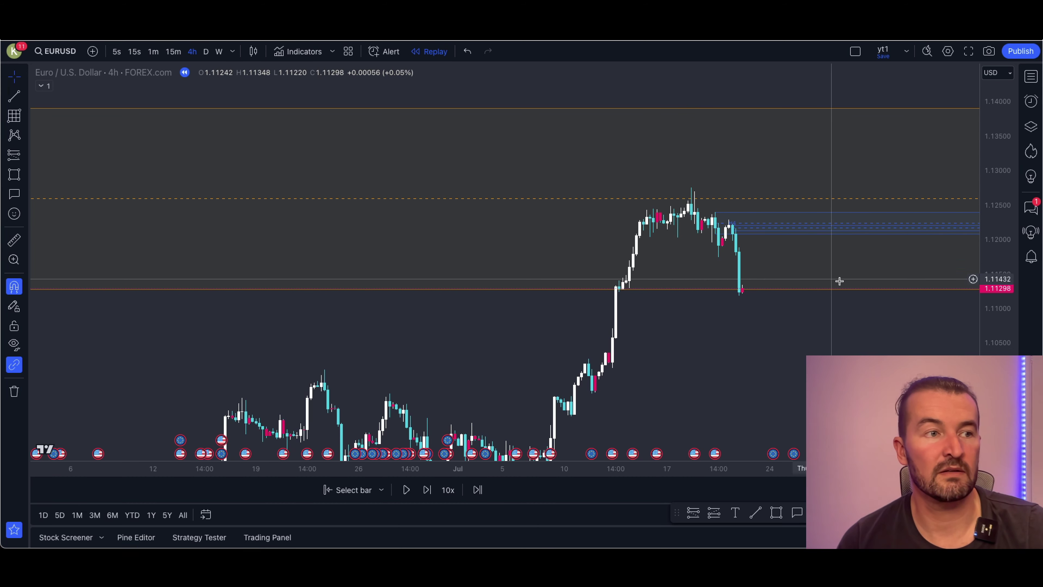
{"action": "scroll", "coordinate": [839, 280], "scroll_direction": "up", "scroll_amount": 3}
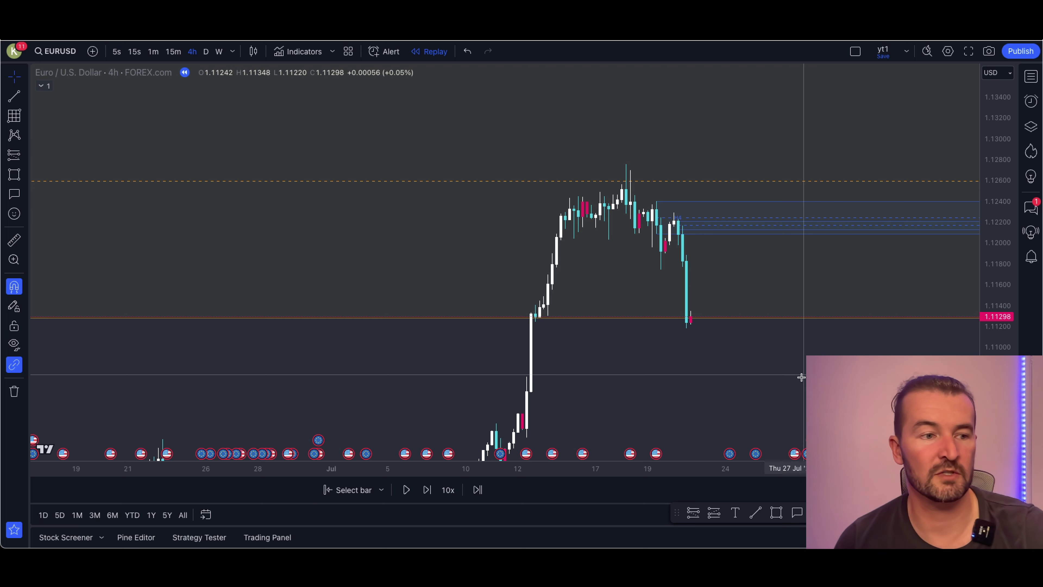
Draw a short horizontal trend line at the mid-July top
{"action": "left_click", "coordinate": [755, 512]}
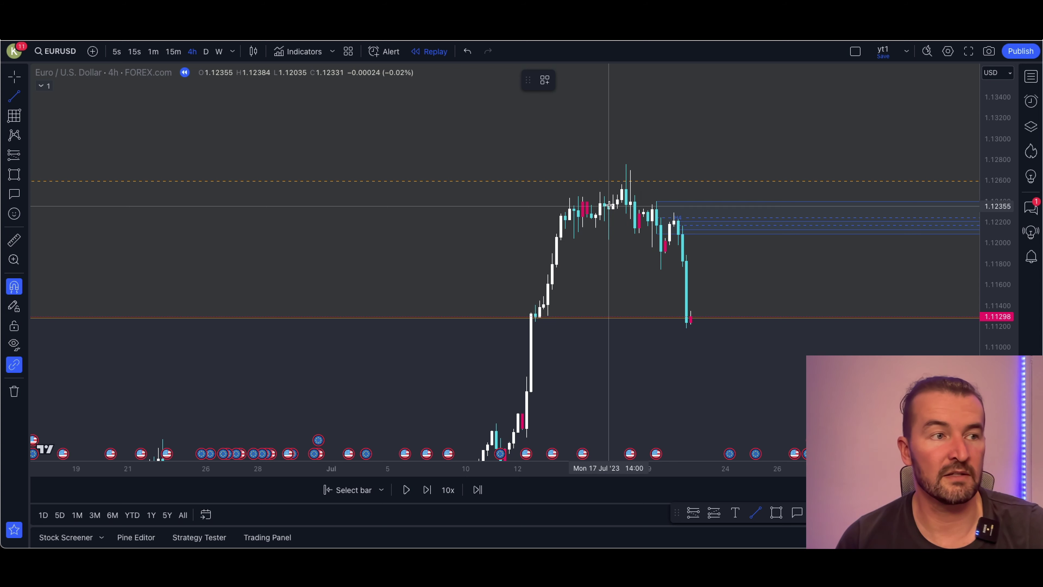
{"action": "left_click", "coordinate": [600, 191]}
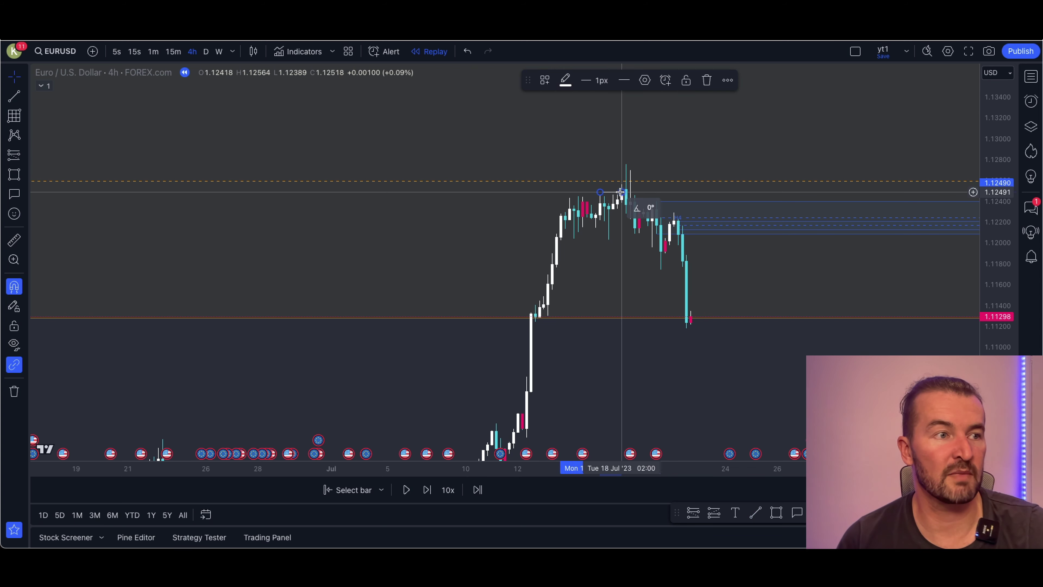
{"action": "left_click", "coordinate": [624, 192]}
{"action": "left_click_drag", "start_coordinate": [624, 192], "coordinate": [622, 192]}
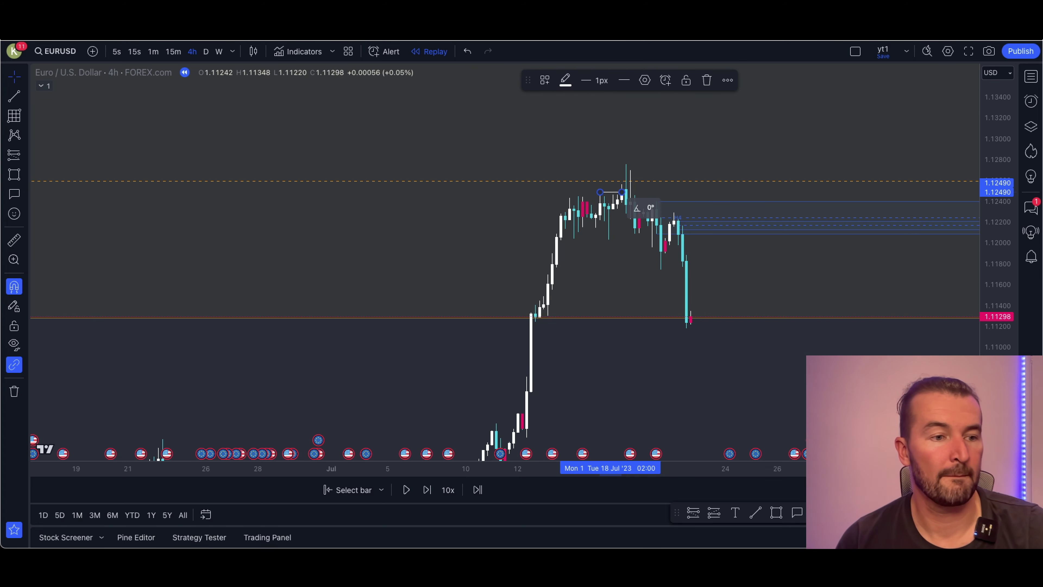
Draw a second horizontal line at the pullback low and nudge it slightly down-right
{"action": "left_click", "coordinate": [753, 513]}
{"action": "left_click", "coordinate": [609, 240]}
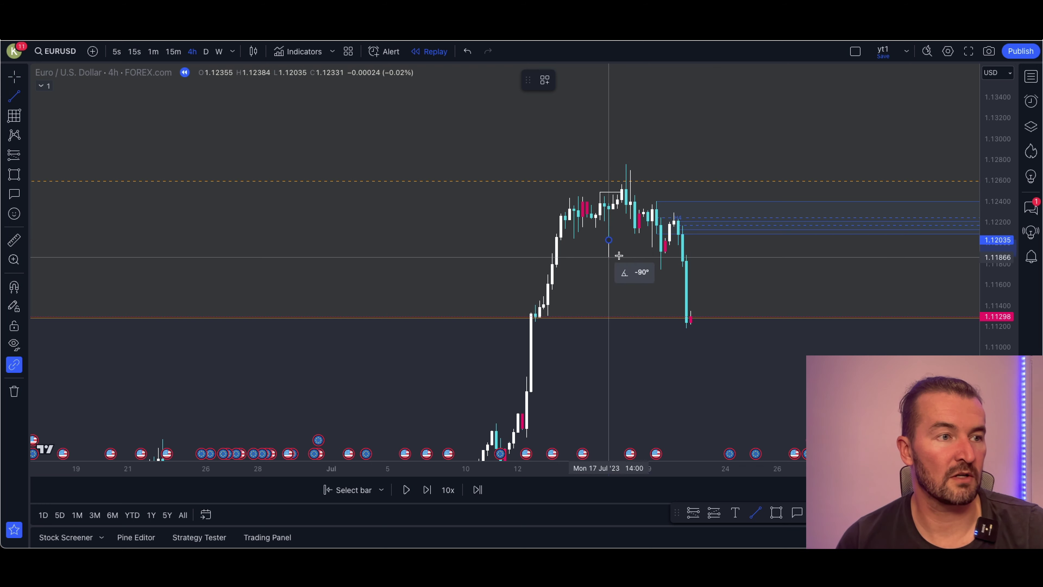
{"action": "left_click", "coordinate": [652, 243]}
{"action": "left_click", "coordinate": [654, 316]}
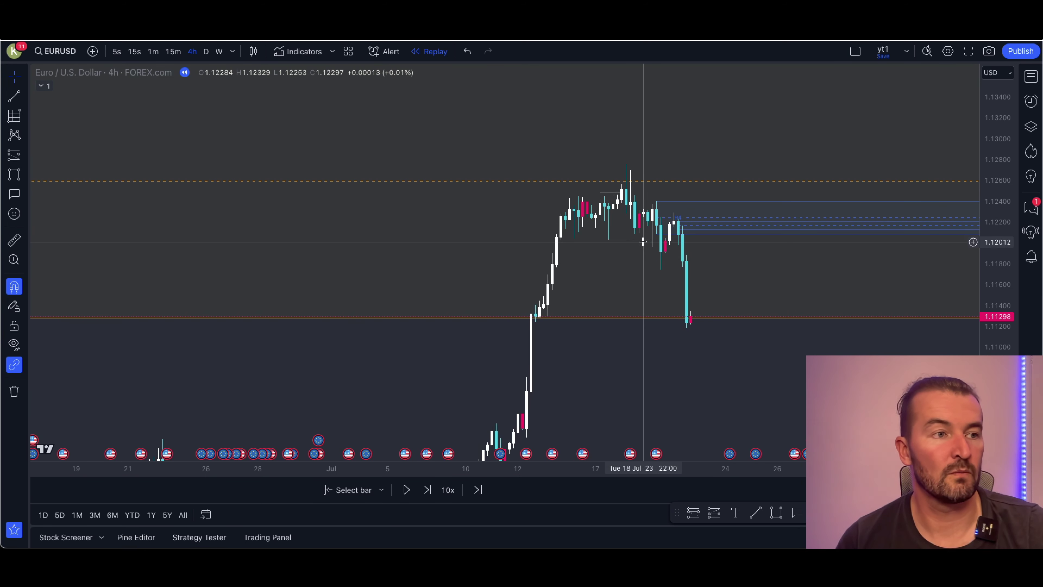
{"action": "left_click", "coordinate": [654, 241]}
{"action": "left_click_drag", "start_coordinate": [634, 240], "coordinate": [648, 248]}
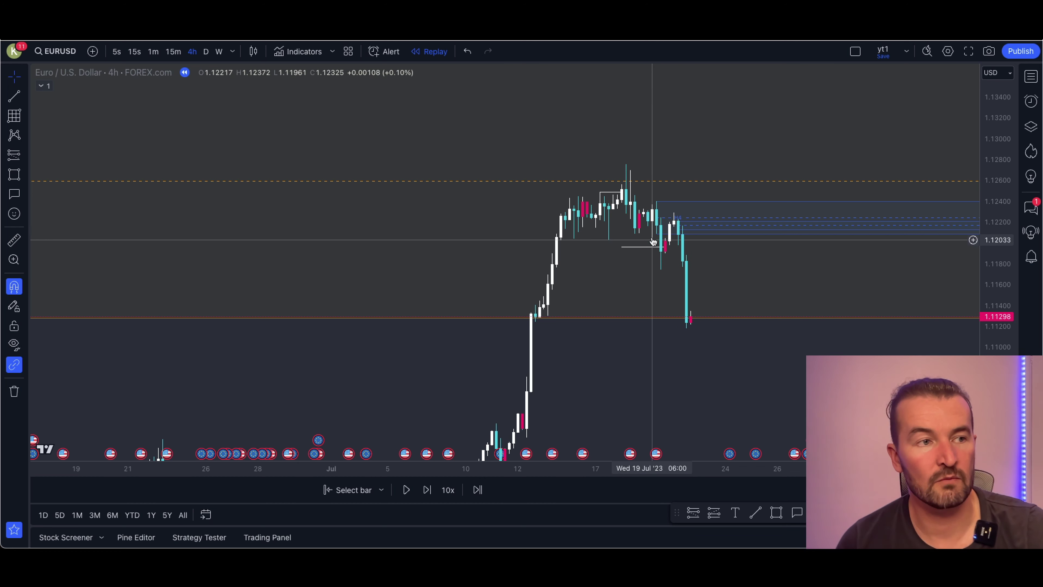
Stretch the price scale and shift the blue position box's left edge slightly right
{"action": "left_click_drag", "start_coordinate": [988, 324], "coordinate": [989, 251]}
{"action": "scroll", "coordinate": [587, 233], "scroll_direction": "up", "scroll_amount": 2}
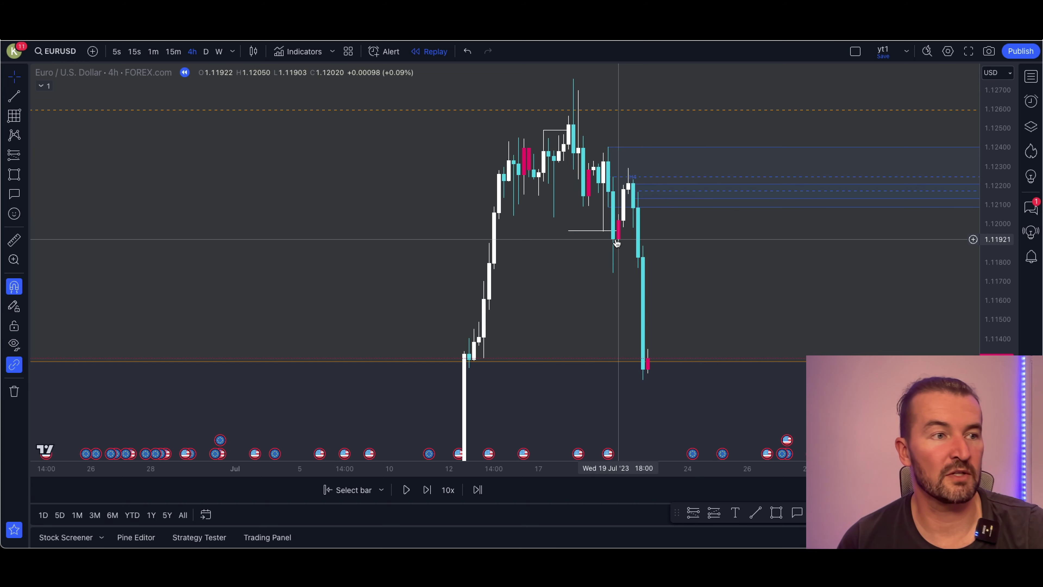
{"action": "mouse_move", "coordinate": [610, 210]}
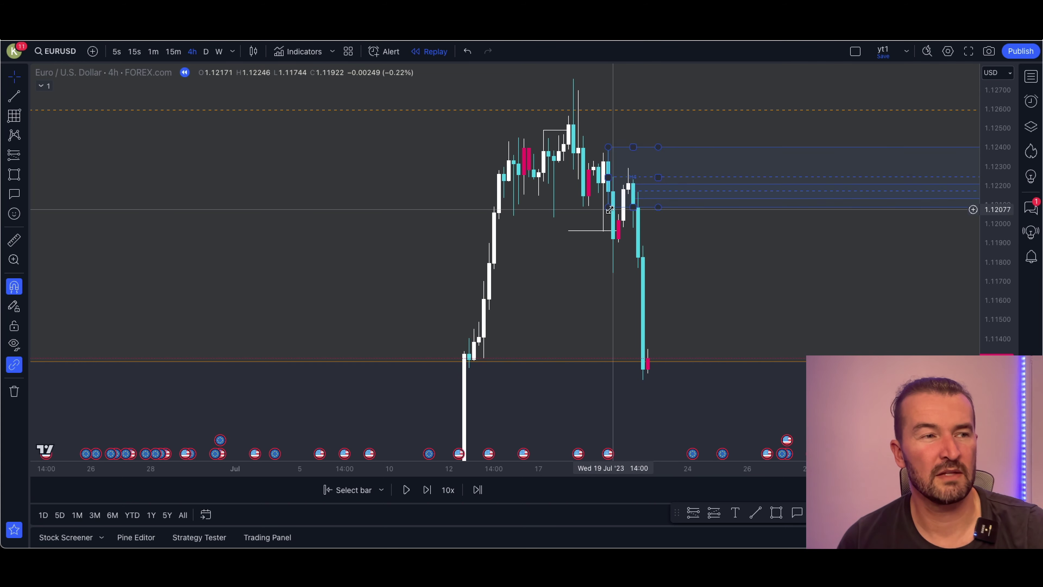
{"action": "left_click_drag", "start_coordinate": [609, 210], "coordinate": [612, 208]}
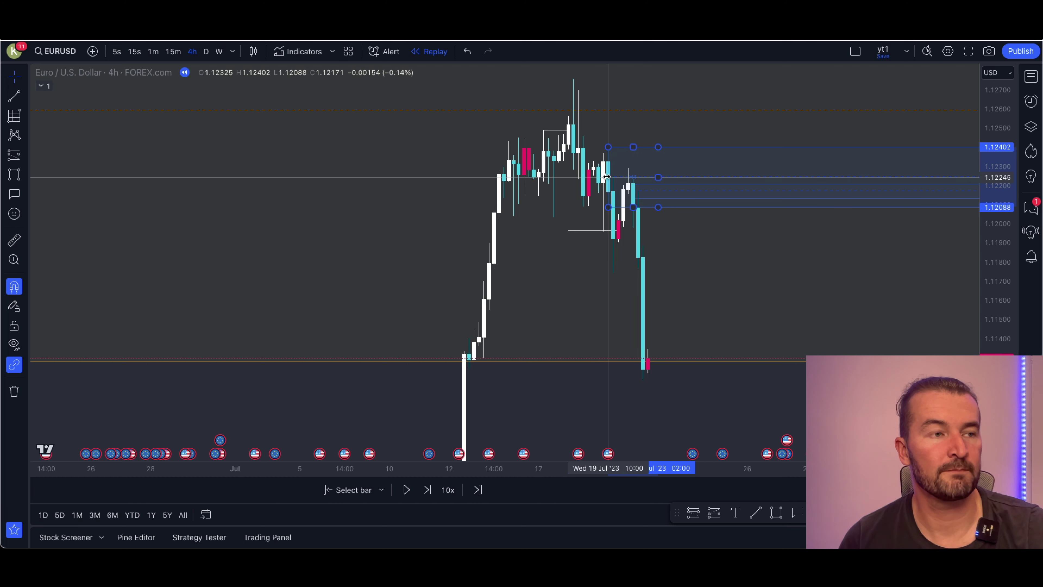
{"action": "left_click", "coordinate": [672, 242]}
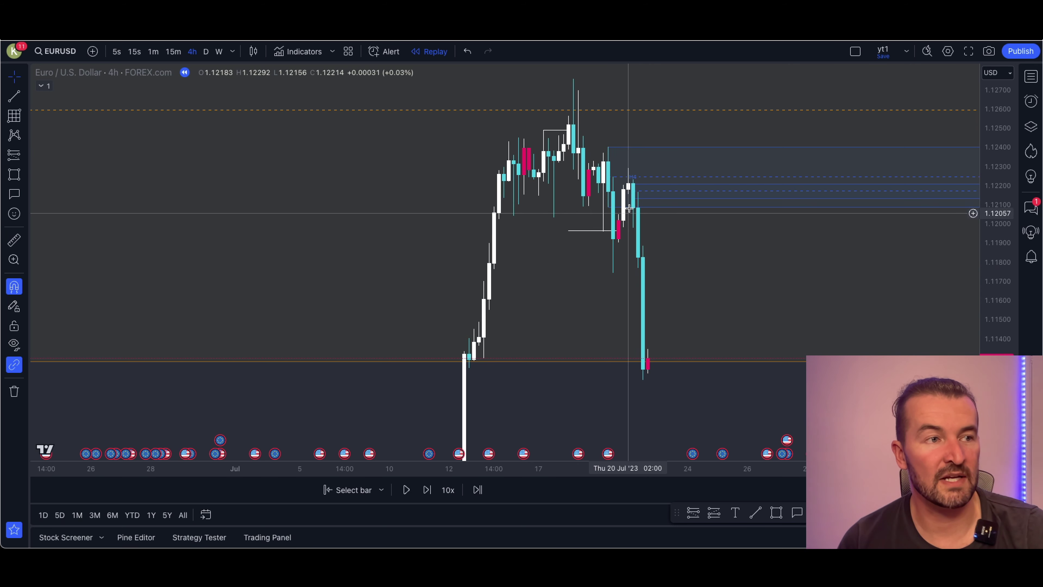
{"action": "left_click", "coordinate": [609, 176]}
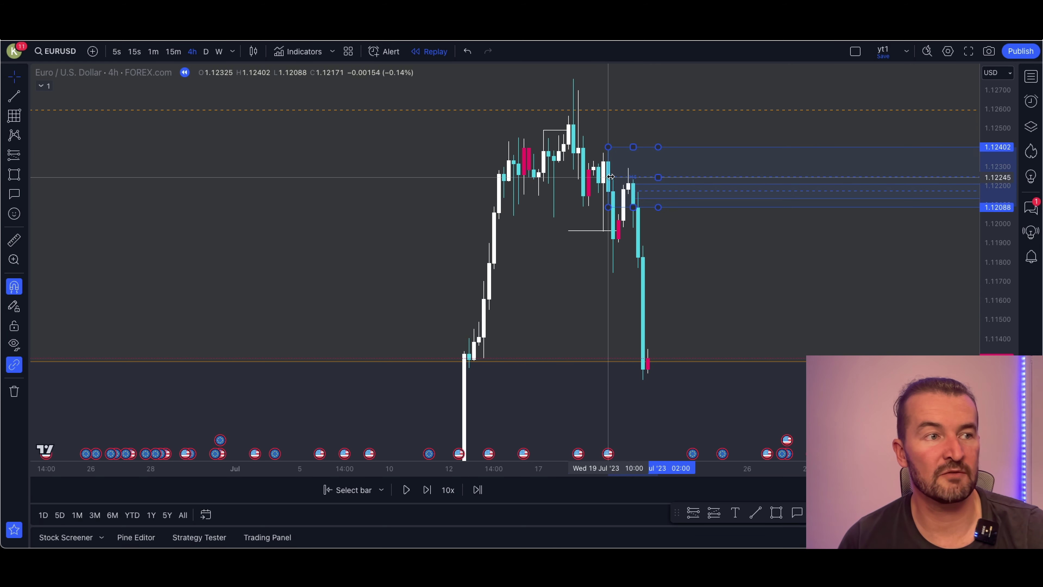
Switch to the 15-minute timeframe and zoom in on the 19 July sell-off
{"action": "left_click", "coordinate": [174, 56]}
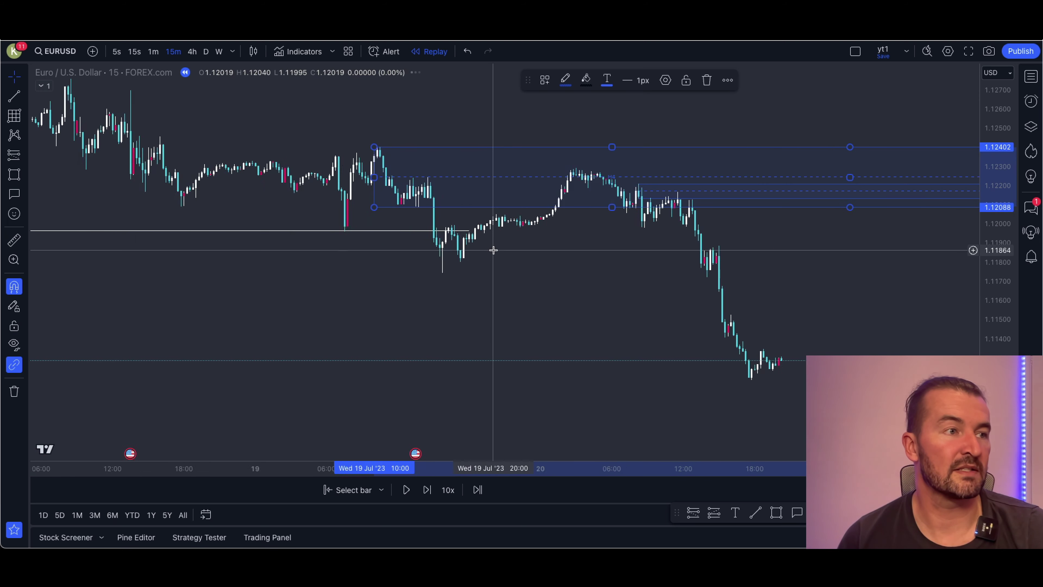
{"action": "scroll", "coordinate": [591, 256], "scroll_direction": "up", "scroll_amount": 3}
{"action": "scroll", "coordinate": [831, 210], "scroll_direction": "up", "scroll_amount": 5}
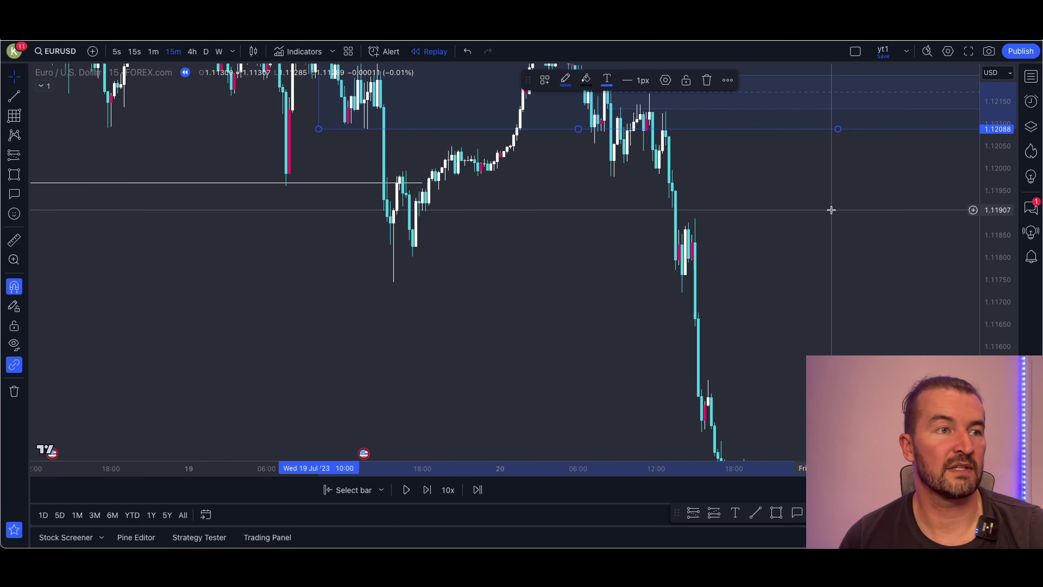
{"action": "left_click_drag", "start_coordinate": [831, 210], "coordinate": [936, 299]}
{"action": "scroll", "coordinate": [743, 289], "scroll_direction": "up", "scroll_amount": 3}
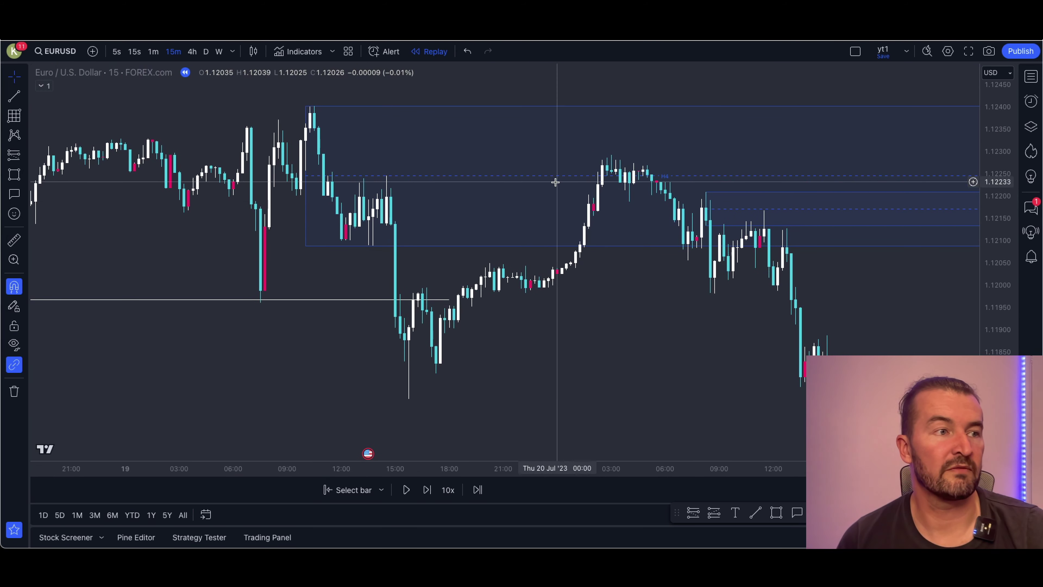
Inspect the large blue zone, then pan back to earlier 19 July bars
{"action": "left_click", "coordinate": [613, 180]}
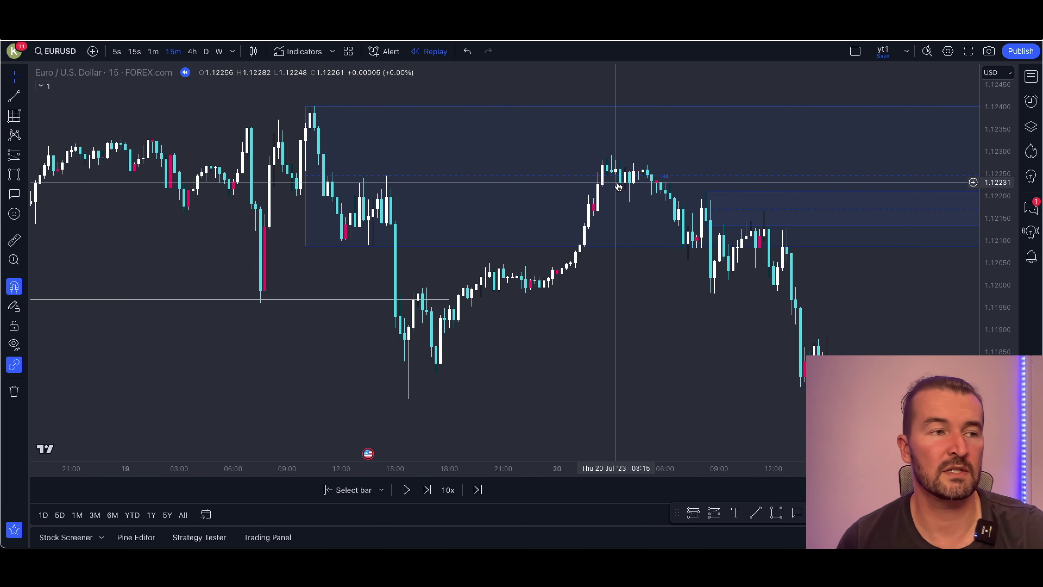
{"action": "left_click", "coordinate": [655, 182]}
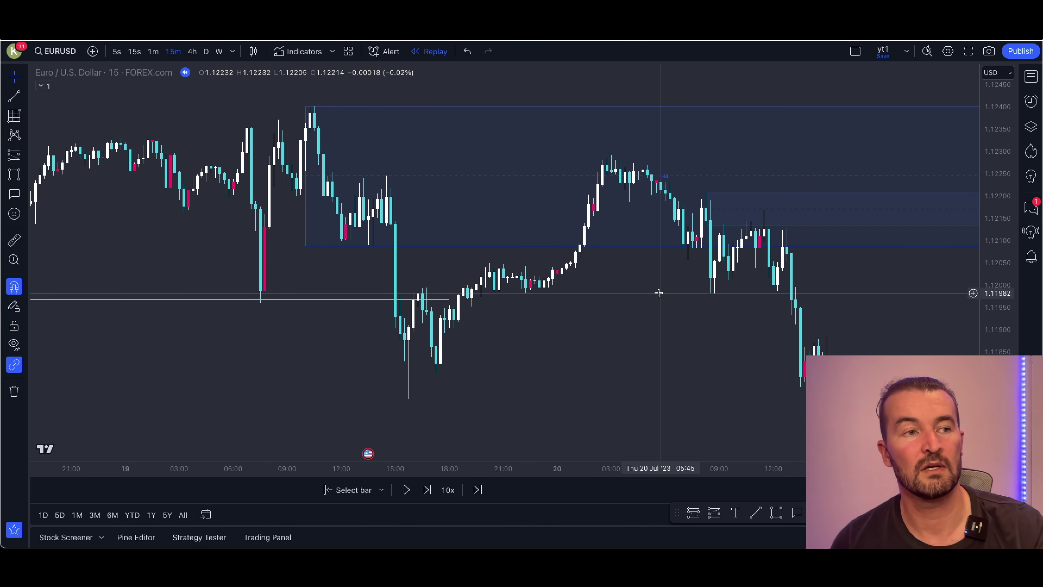
{"action": "left_click", "coordinate": [677, 305]}
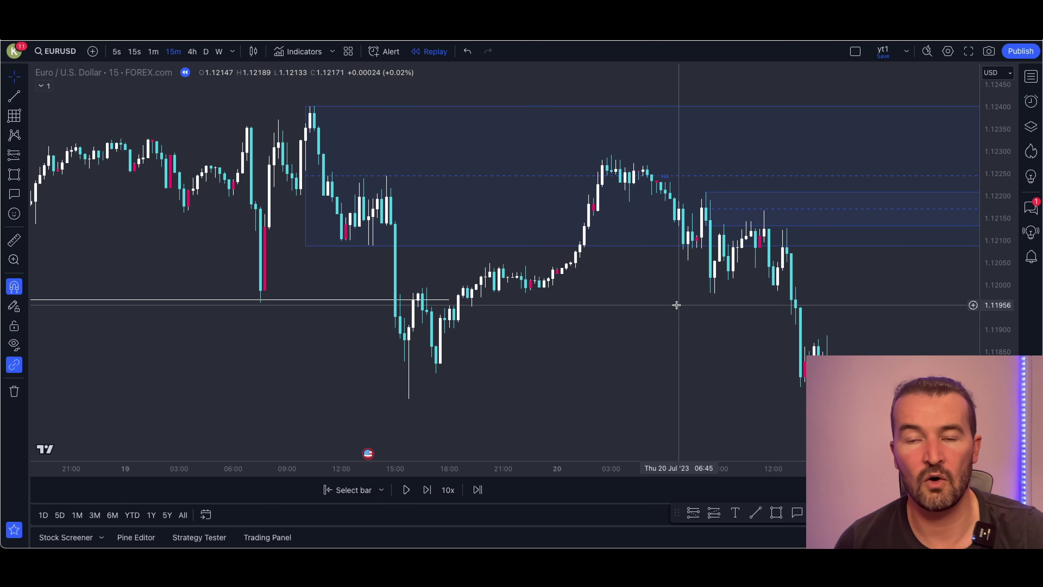
{"action": "left_click_drag", "start_coordinate": [677, 305], "coordinate": [523, 287]}
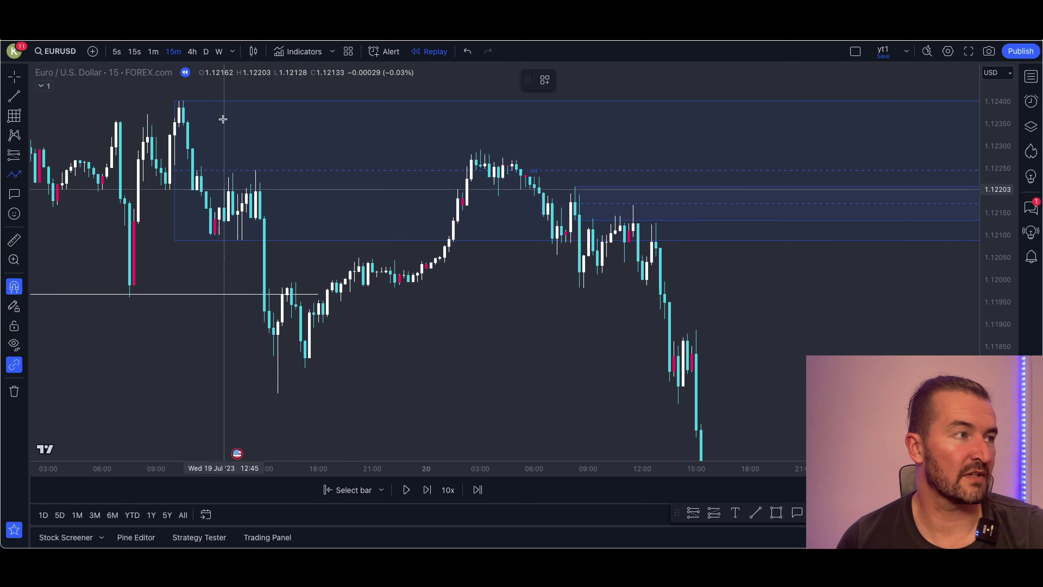
Trace a yellow path through the 19–20 July swings ending in a downward arrow, then shift it left
{"action": "left_click", "coordinate": [180, 107]}
{"action": "left_click", "coordinate": [287, 300]}
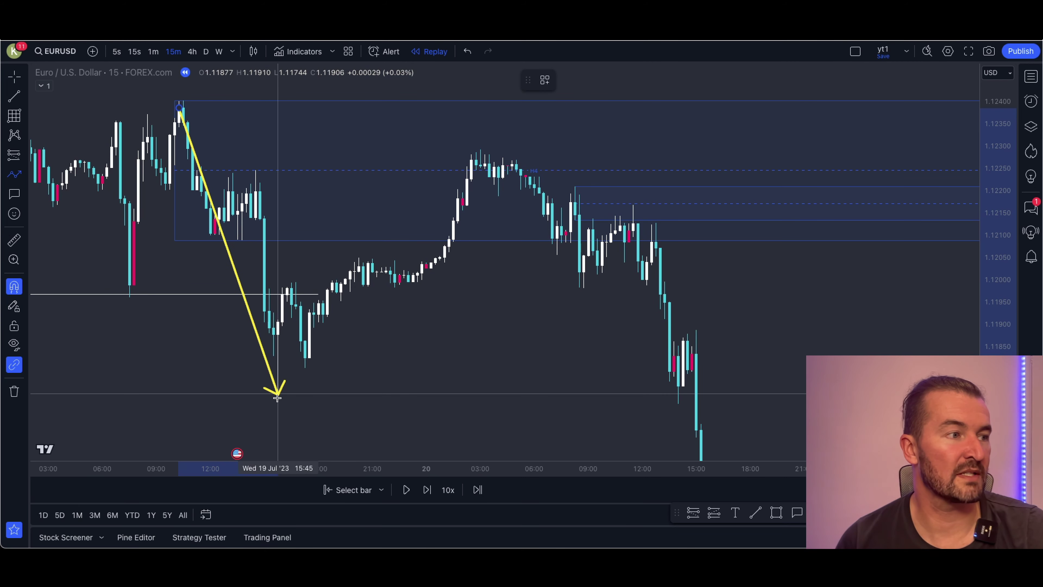
{"action": "left_click", "coordinate": [278, 393]}
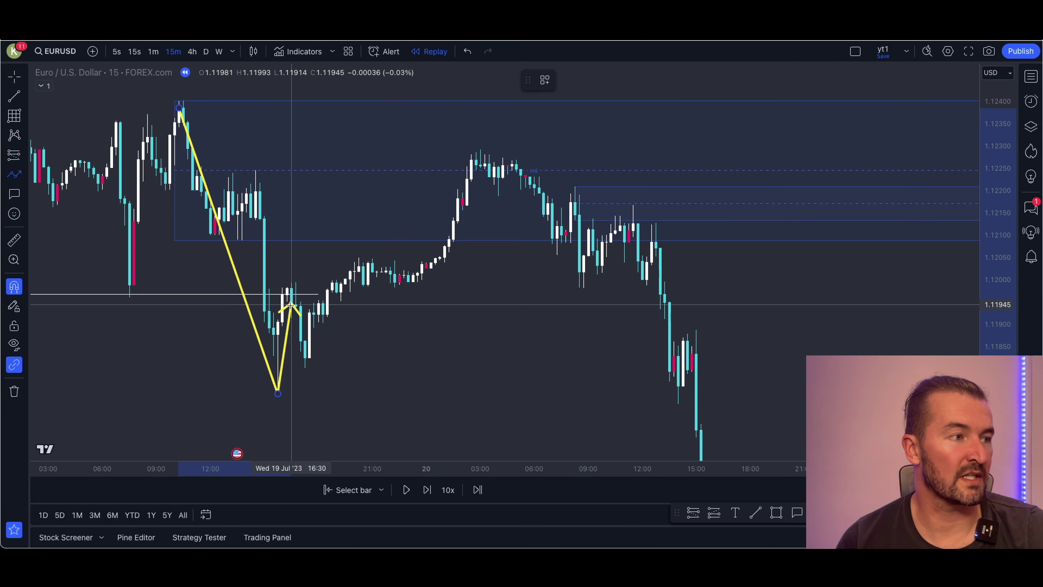
{"action": "left_click", "coordinate": [291, 283]}
{"action": "left_click", "coordinate": [308, 357]}
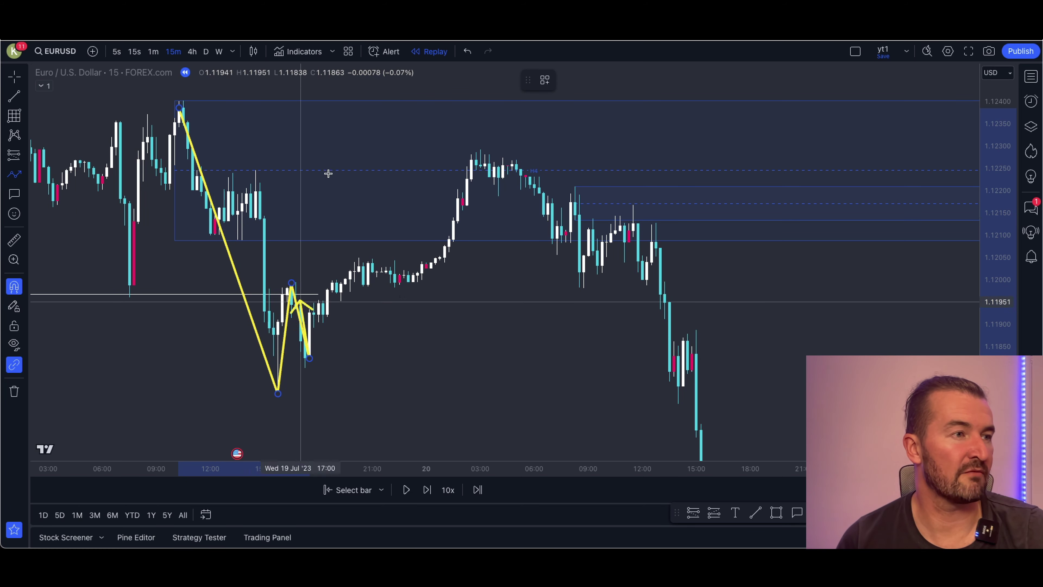
{"action": "left_click", "coordinate": [498, 196]}
{"action": "left_click", "coordinate": [516, 161]}
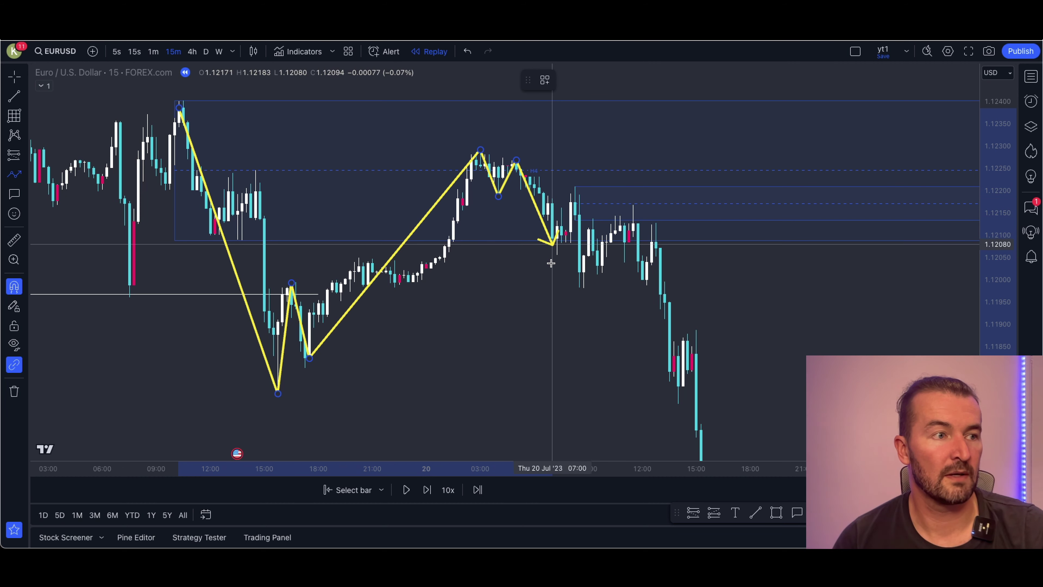
{"action": "left_click", "coordinate": [557, 243]}
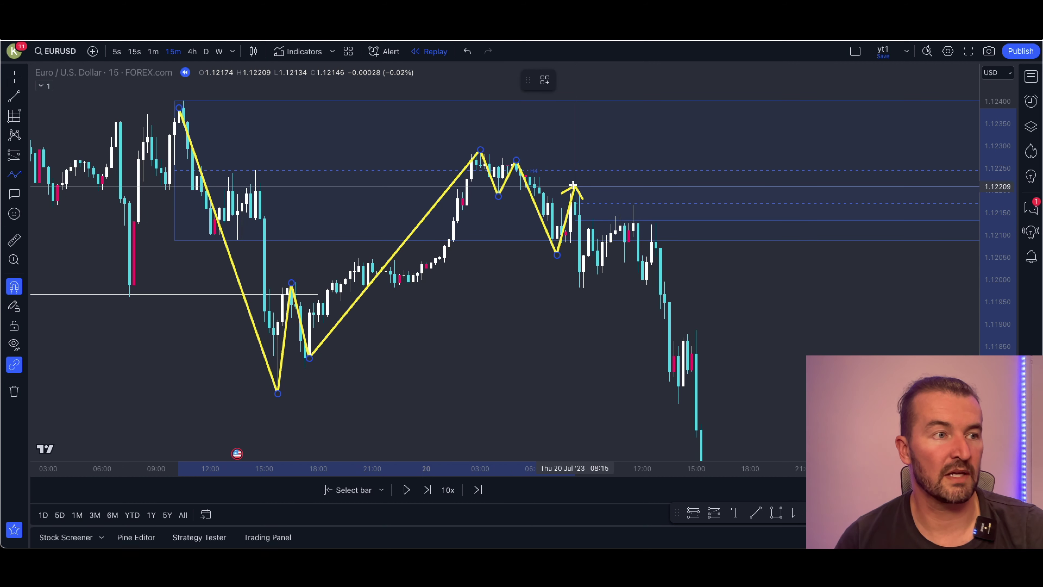
{"action": "left_click", "coordinate": [574, 186]}
{"action": "double_click", "coordinate": [579, 286]}
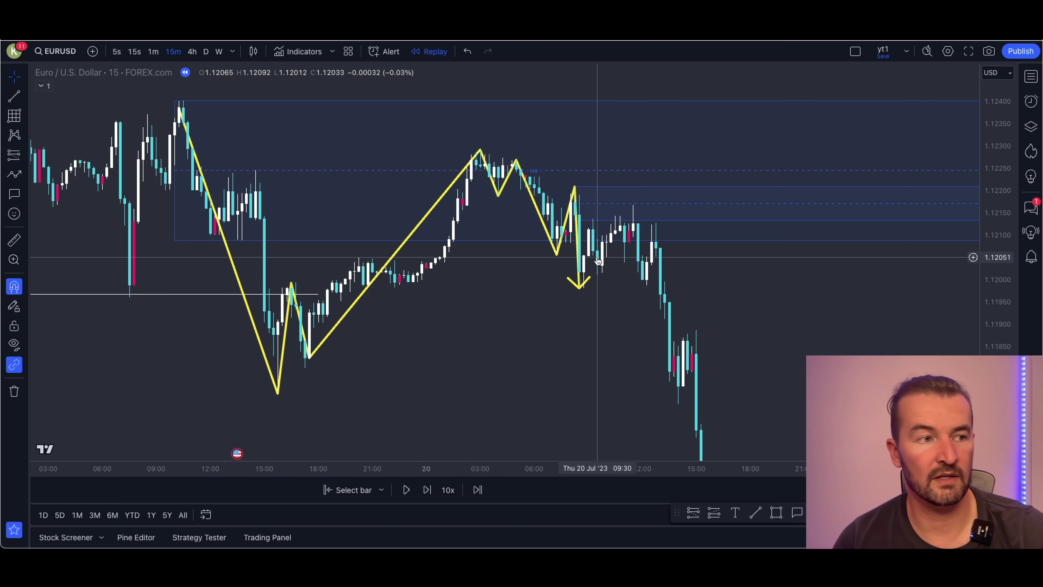
{"action": "left_click", "coordinate": [577, 261]}
{"action": "left_click_drag", "start_coordinate": [577, 261], "coordinate": [525, 260]}
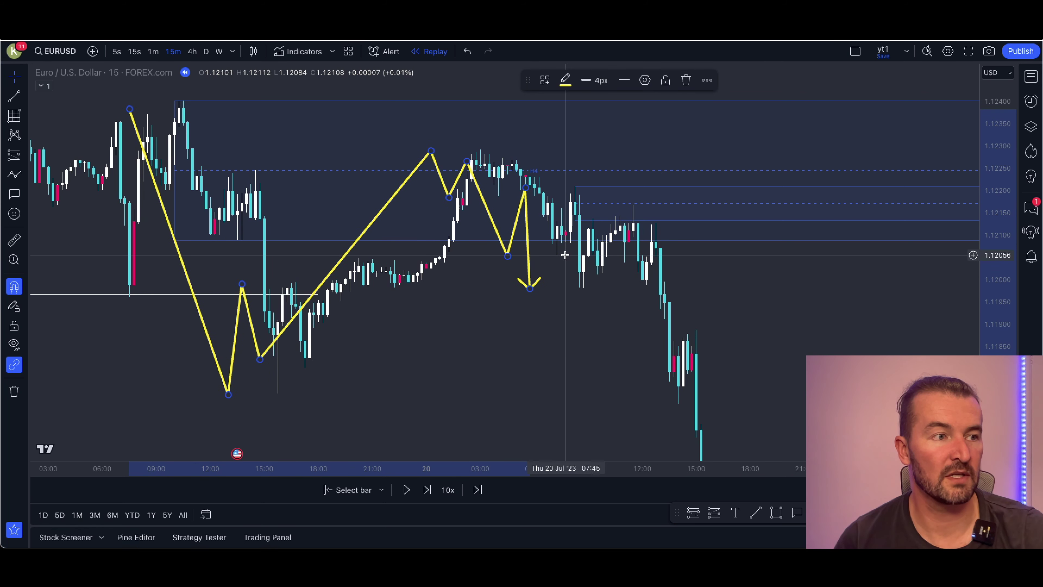
Draw a flat trend line across the recent low at 1.12056
{"action": "left_click", "coordinate": [755, 512]}
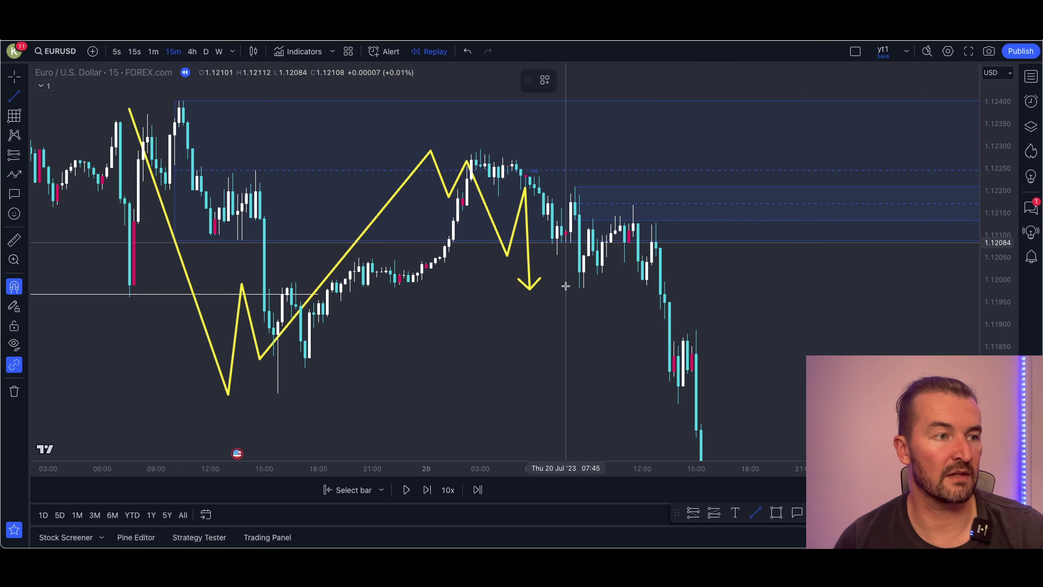
{"action": "left_click", "coordinate": [556, 255]}
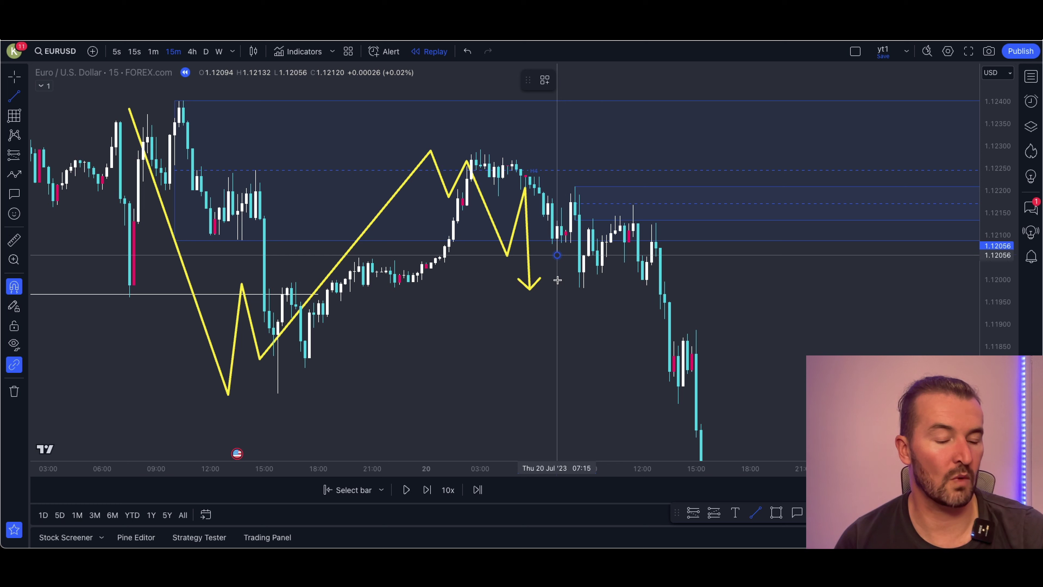
{"action": "left_click", "coordinate": [579, 256]}
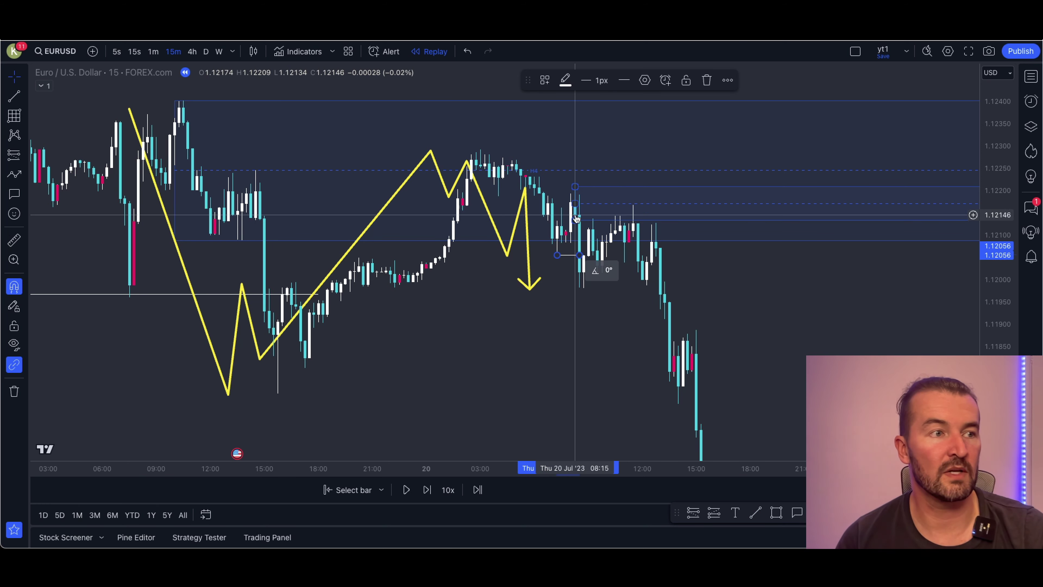
Widen the small zone rectangle to the right and pan the chart slightly up
{"action": "left_click_drag", "start_coordinate": [575, 204], "coordinate": [590, 205]}
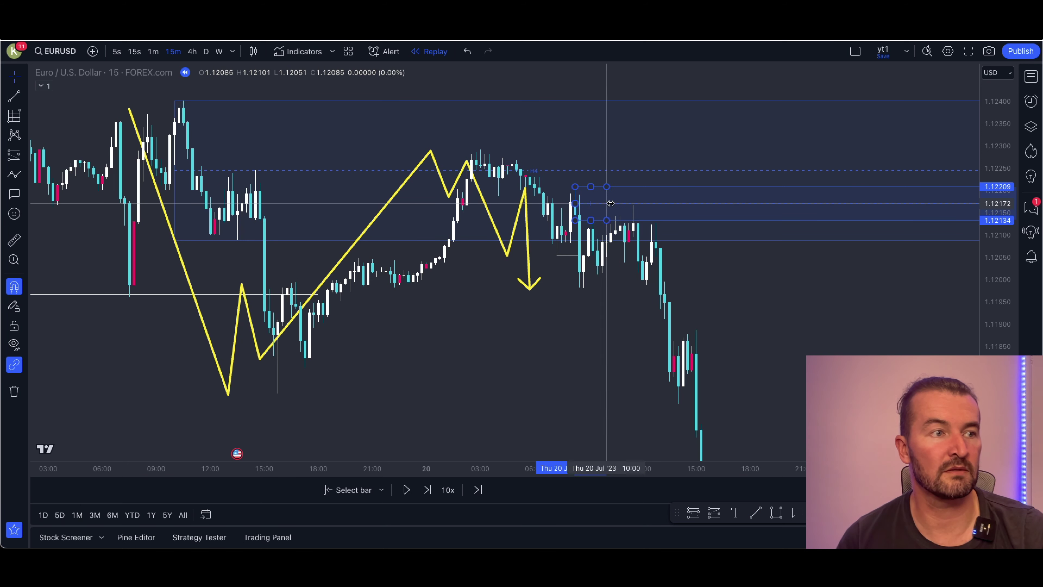
{"action": "left_click", "coordinate": [721, 273]}
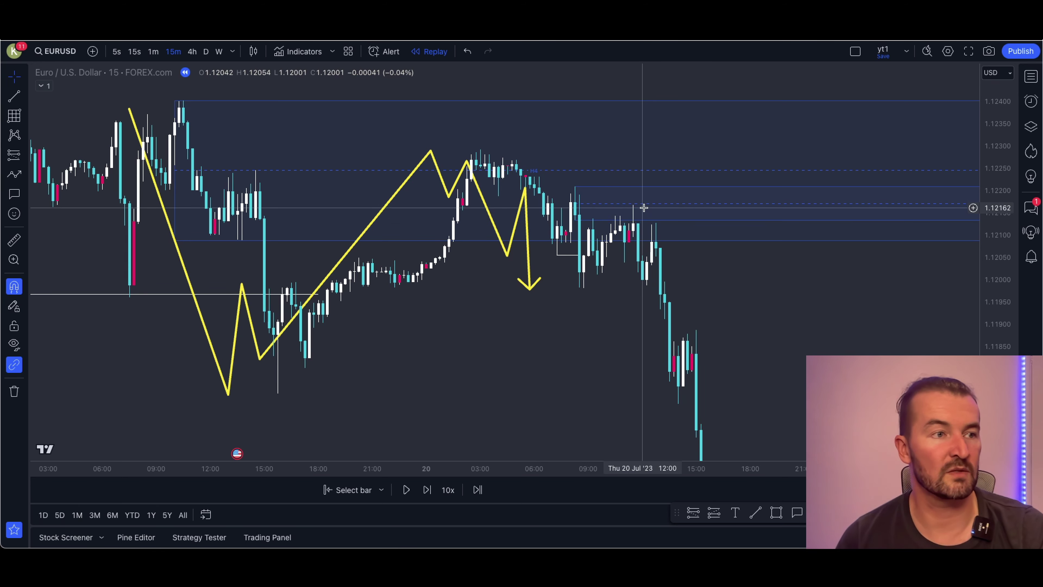
{"action": "left_click_drag", "start_coordinate": [701, 337], "coordinate": [737, 318]}
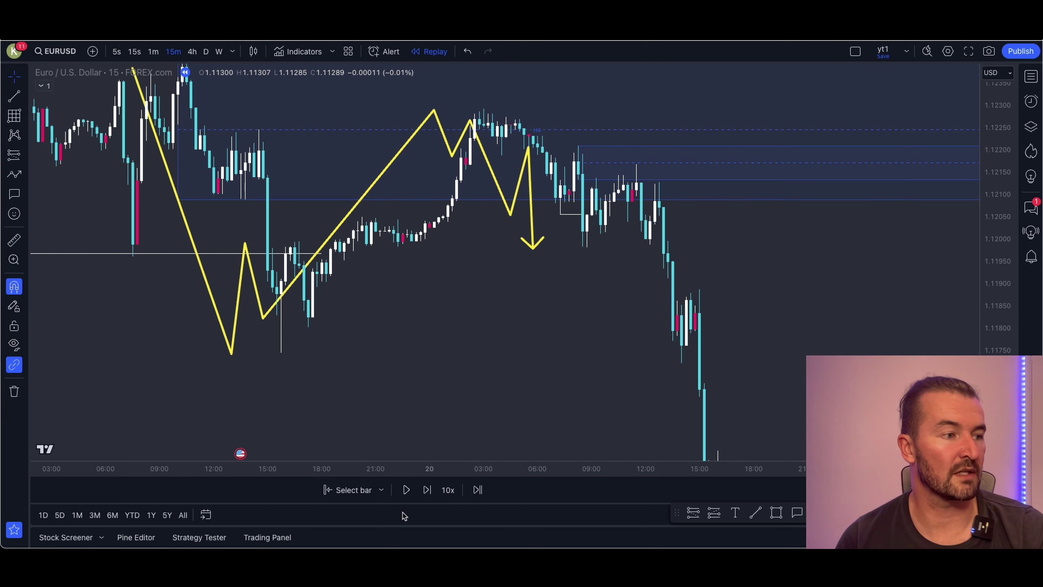
Restart the replay from the 20 Jul 12:15 bar and draw a Fib retracement to 1.12134
{"action": "left_click", "coordinate": [359, 490]}
{"action": "left_click", "coordinate": [649, 245]}
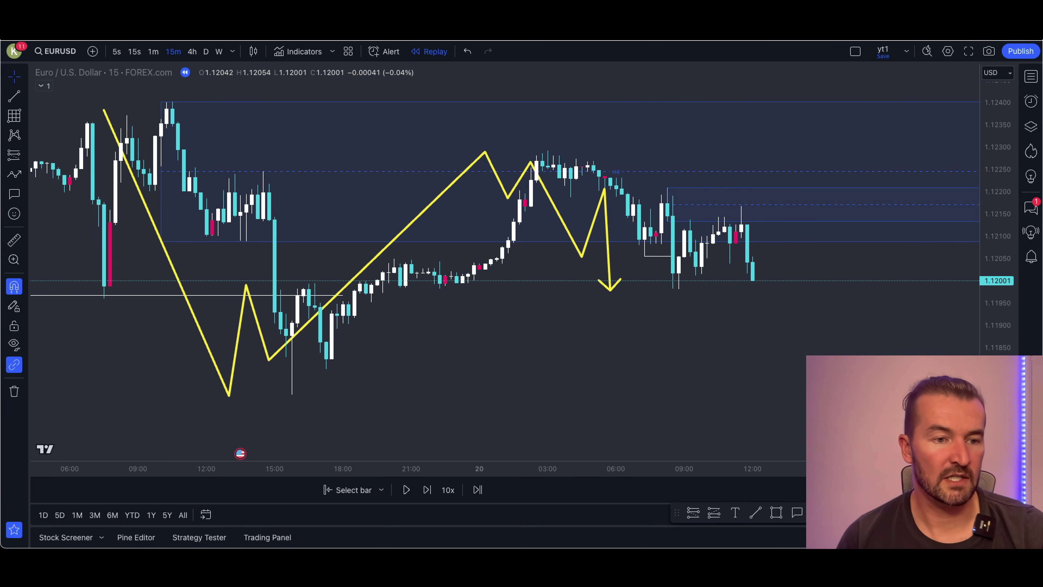
{"action": "key", "text": "alt+f"}
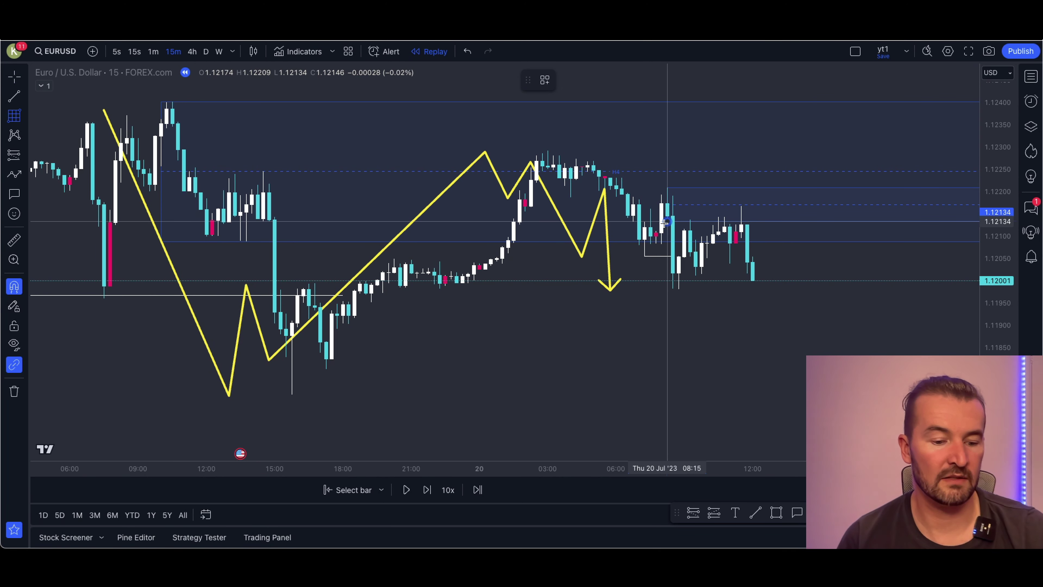
{"action": "left_click", "coordinate": [666, 221]}
{"action": "left_click", "coordinate": [787, 187]}
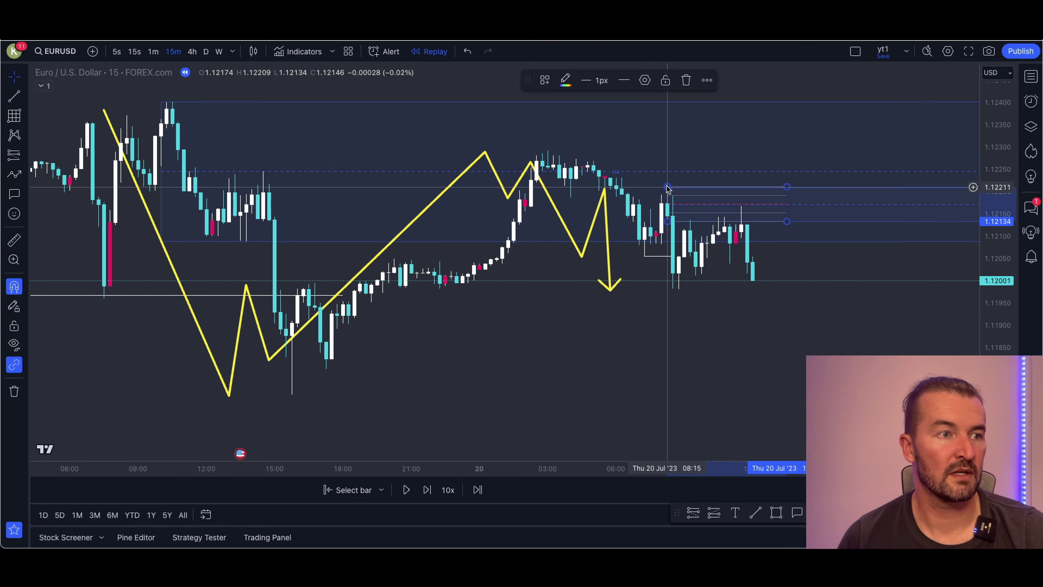
{"action": "left_click", "coordinate": [798, 315]}
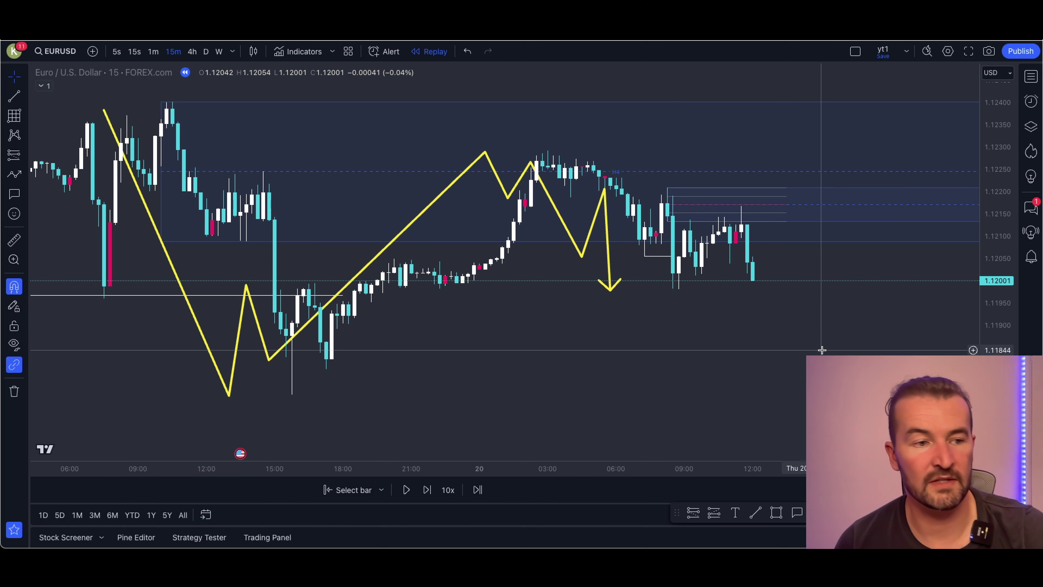
{"action": "left_click", "coordinate": [693, 513]}
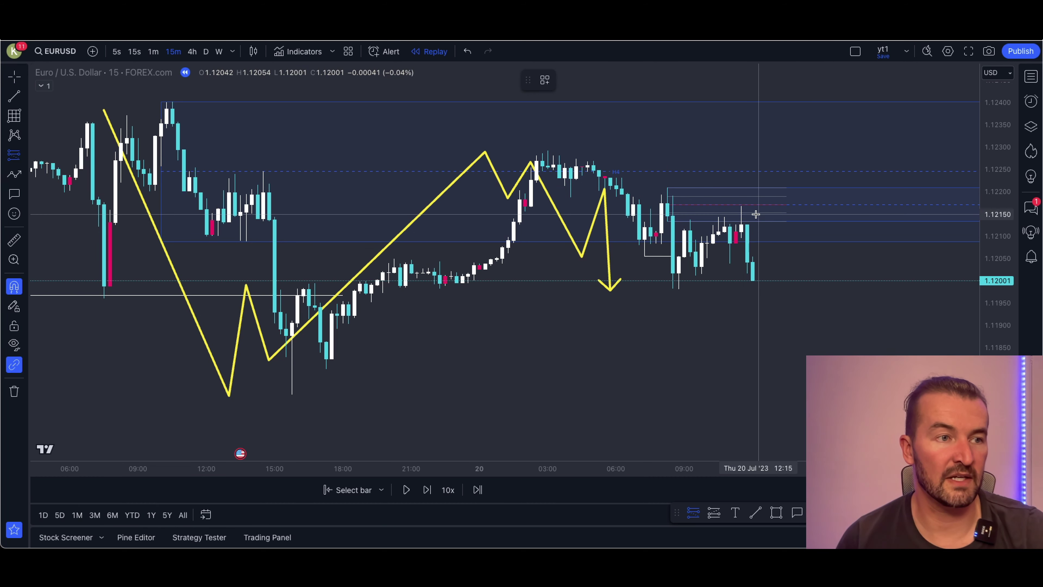
Place a short position at 1.12153 with stop 1.12209 and target 1.11981
{"action": "left_click", "coordinate": [742, 213]}
{"action": "left_click_drag", "start_coordinate": [741, 146], "coordinate": [669, 188]}
{"action": "left_click", "coordinate": [811, 317]}
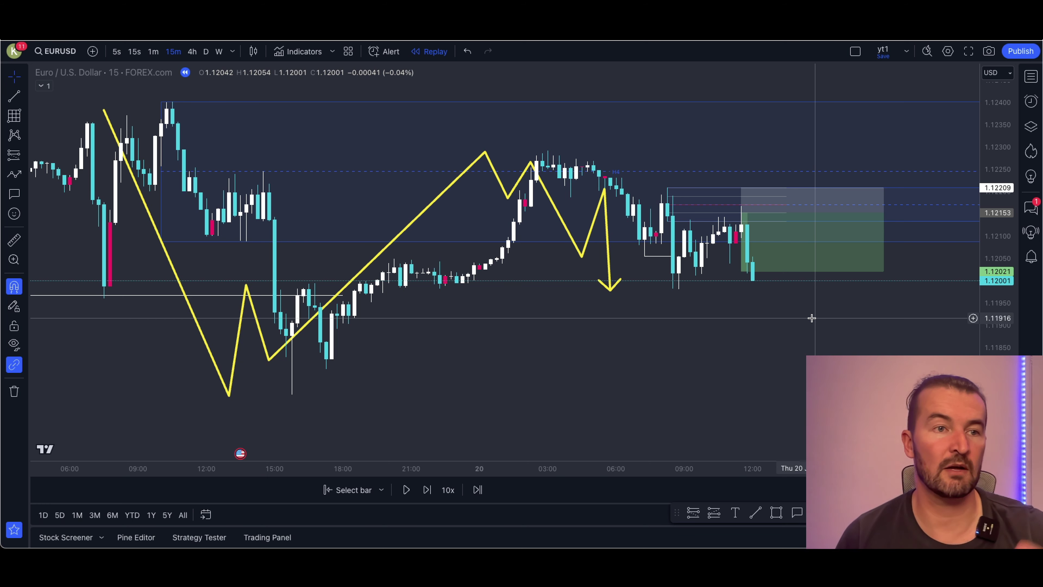
{"action": "left_click_drag", "start_coordinate": [836, 335], "coordinate": [824, 295]}
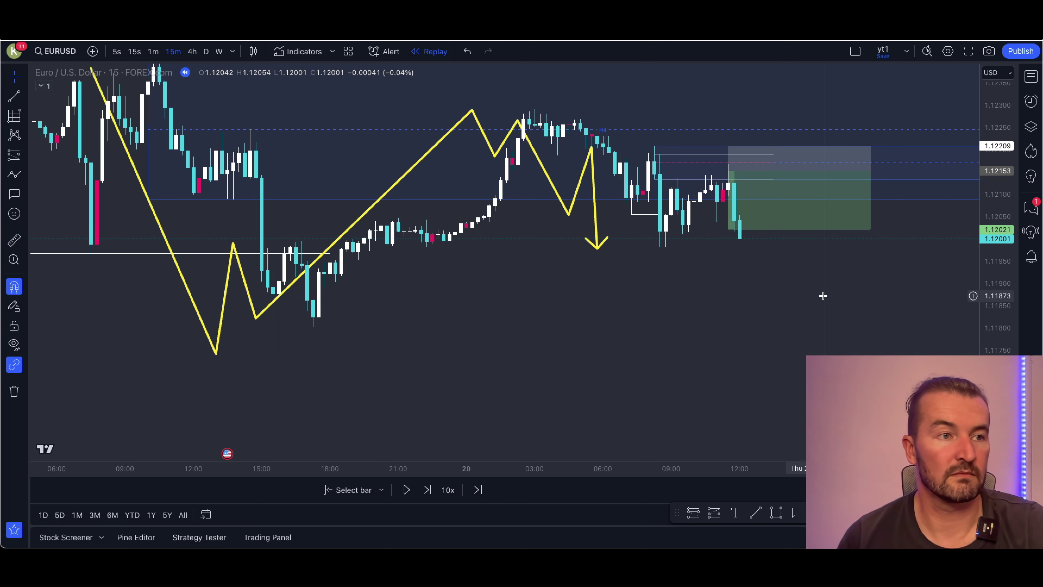
{"action": "left_click_drag", "start_coordinate": [823, 295], "coordinate": [818, 293]}
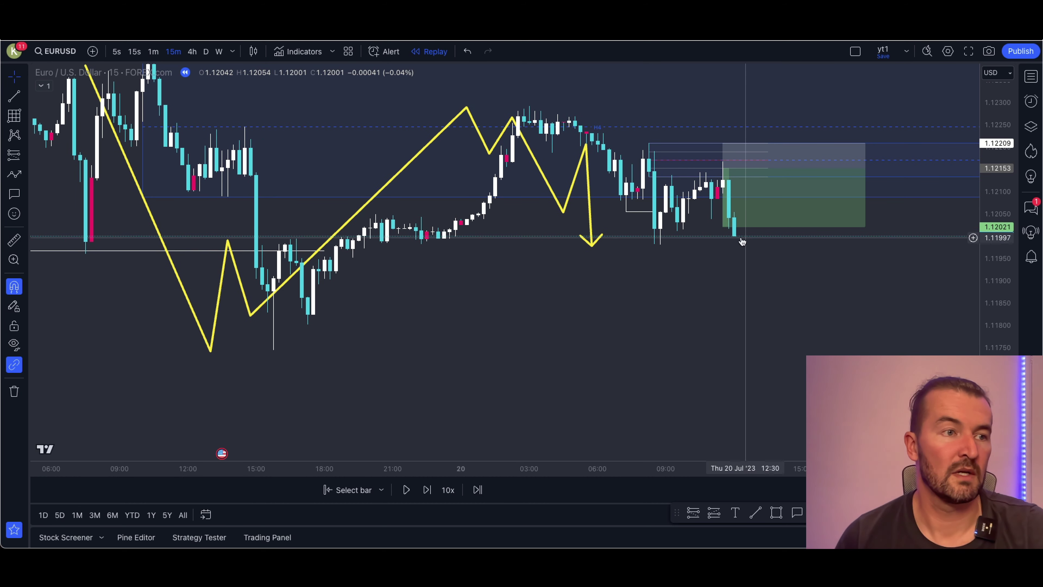
{"action": "left_click_drag", "start_coordinate": [723, 228], "coordinate": [661, 243]}
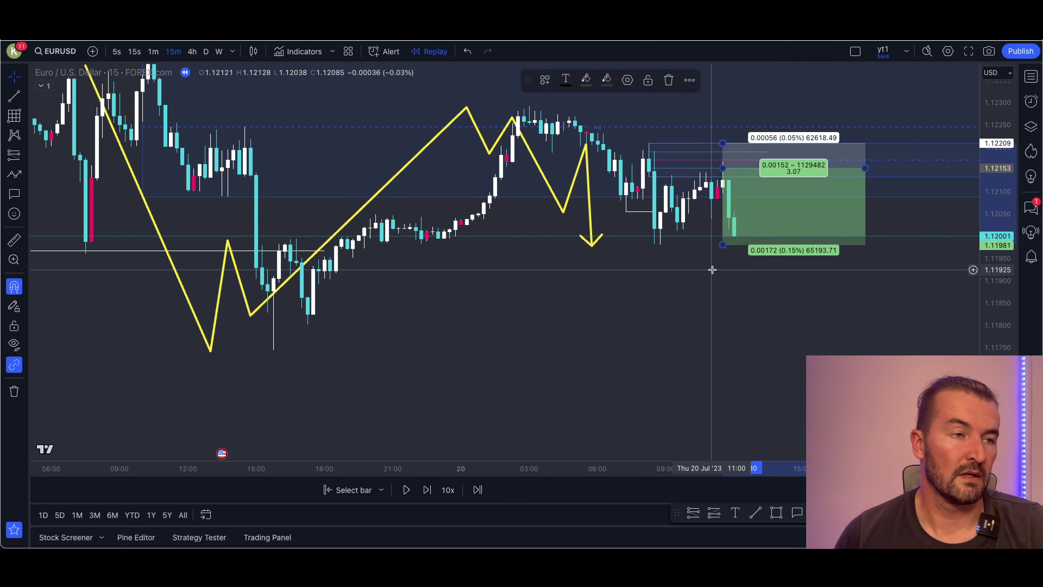
{"action": "left_click", "coordinate": [757, 251]}
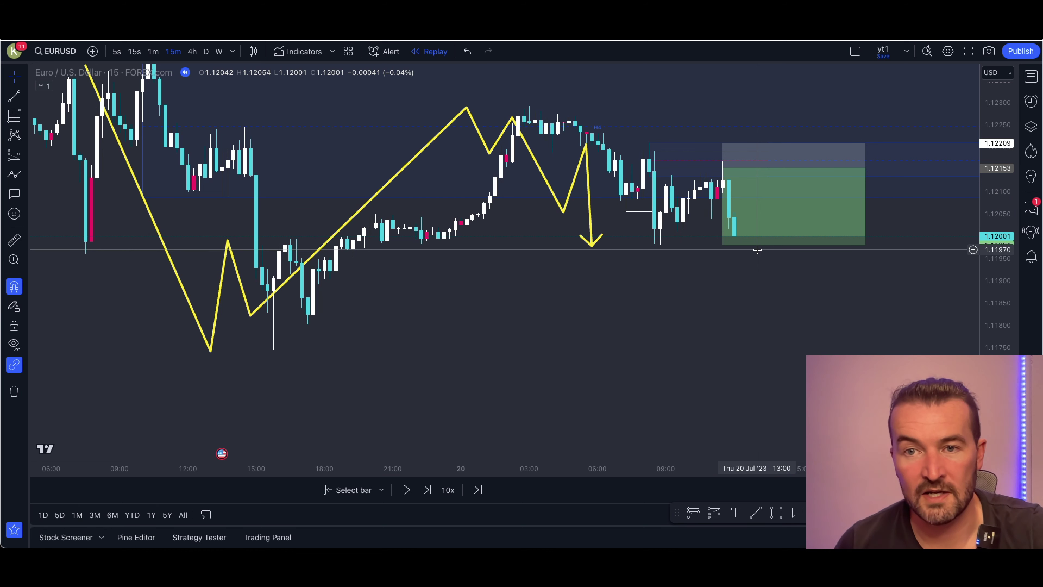
Stretch the short position box far into the future and start the bar replay
{"action": "left_click", "coordinate": [771, 174]}
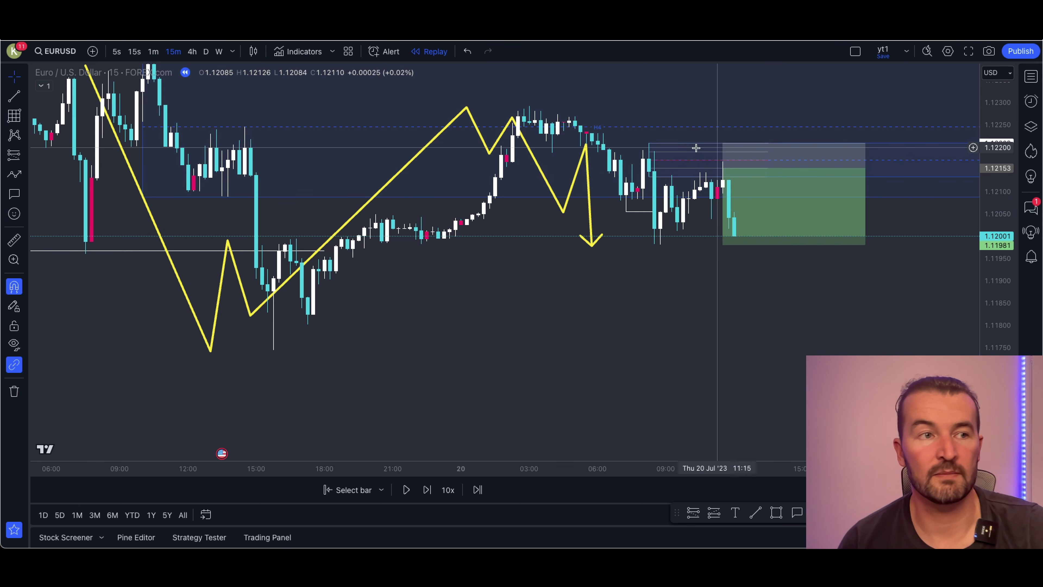
{"action": "scroll", "coordinate": [780, 173], "scroll_direction": "down", "scroll_amount": 3}
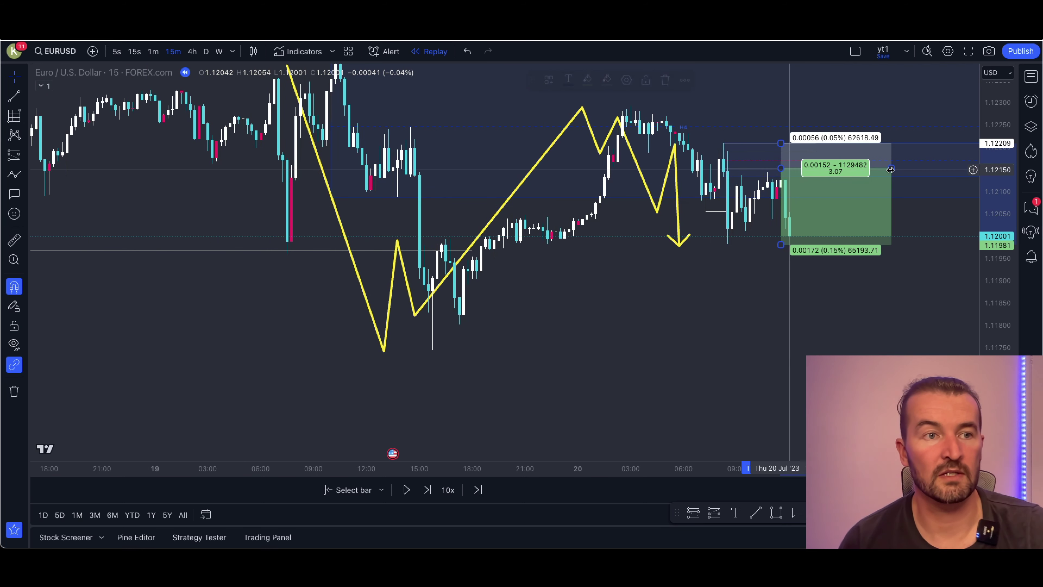
{"action": "left_click_drag", "start_coordinate": [891, 168], "coordinate": [954, 168]}
{"action": "left_click_drag", "start_coordinate": [875, 275], "coordinate": [366, 286]}
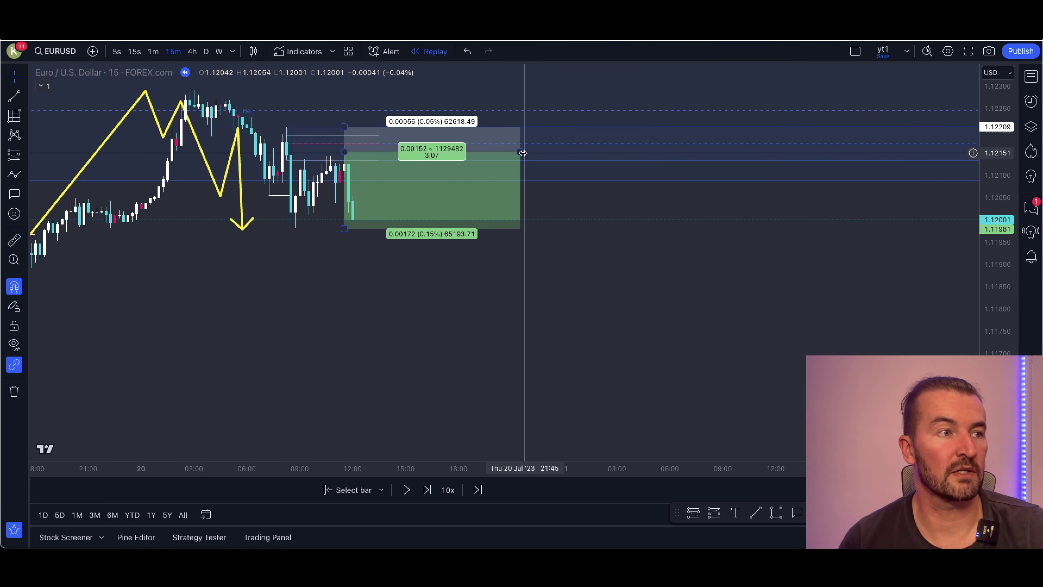
{"action": "left_click_drag", "start_coordinate": [515, 153], "coordinate": [885, 152]}
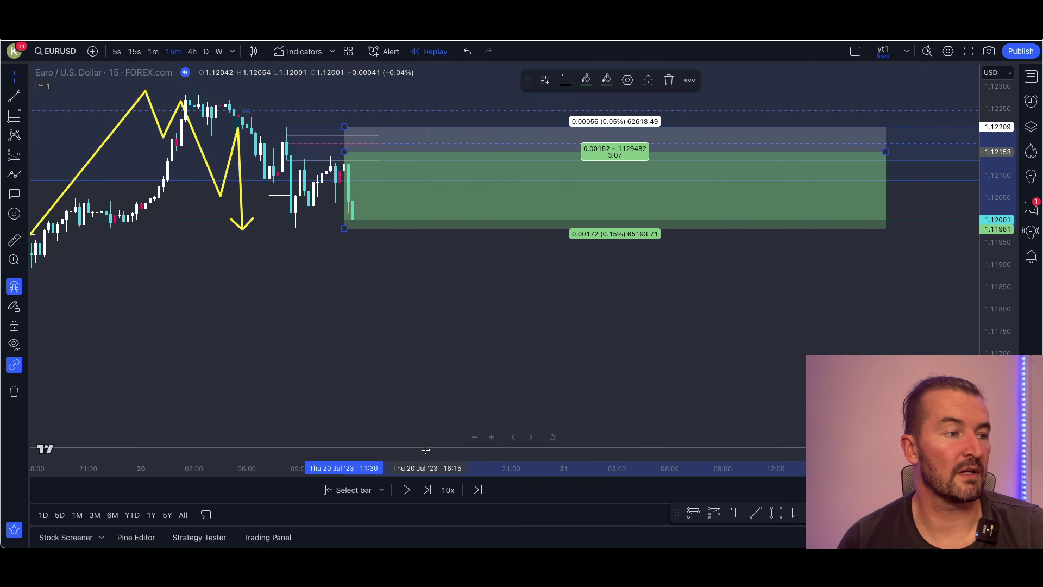
{"action": "left_click", "coordinate": [407, 489]}
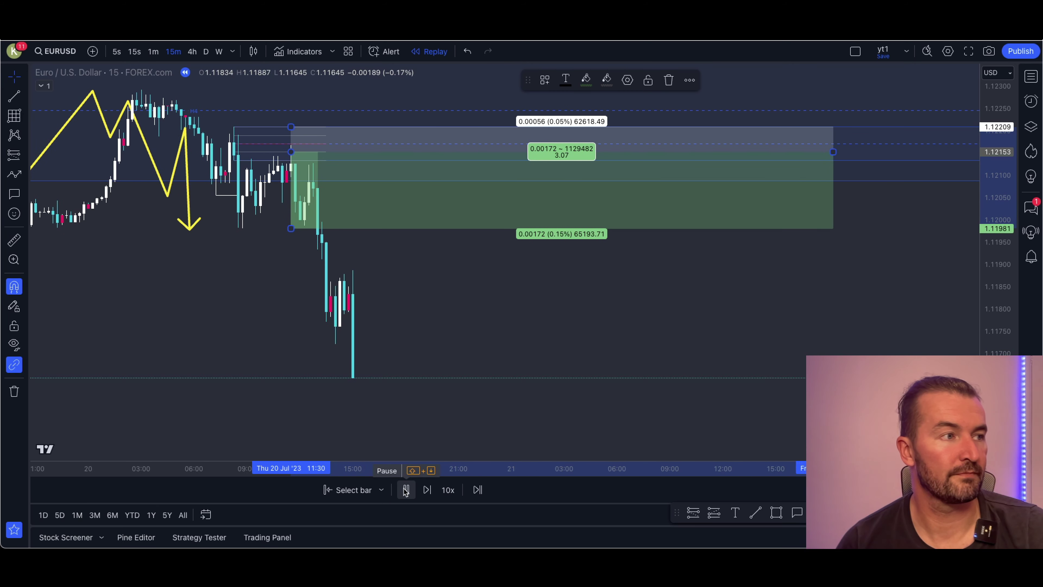
Pause the replay, pan right, and shift the earlier position box's entry point
{"action": "left_click", "coordinate": [407, 489]}
{"action": "left_click_drag", "start_coordinate": [444, 361], "coordinate": [637, 373]}
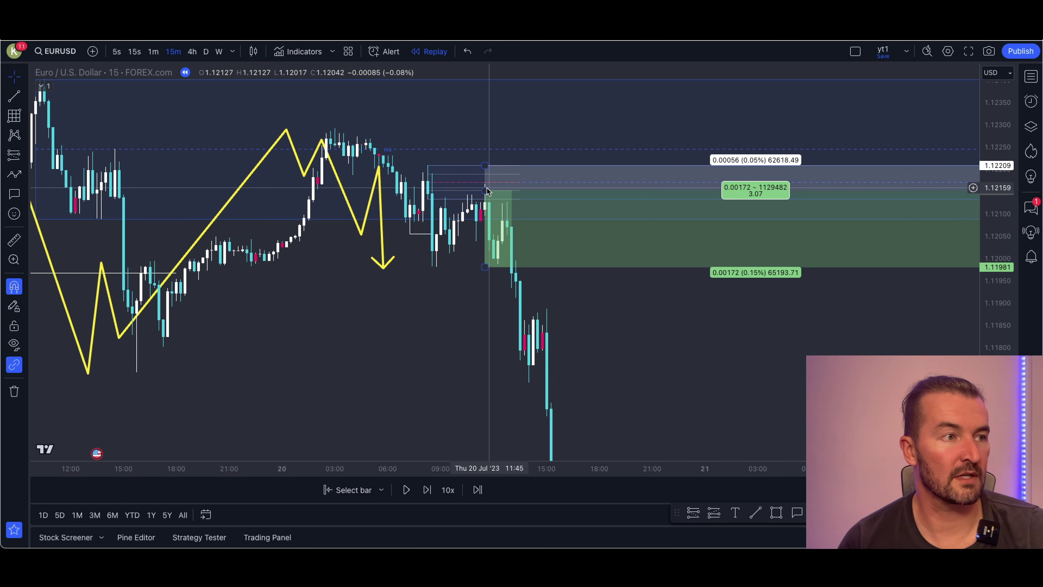
{"action": "left_click_drag", "start_coordinate": [486, 192], "coordinate": [543, 267]}
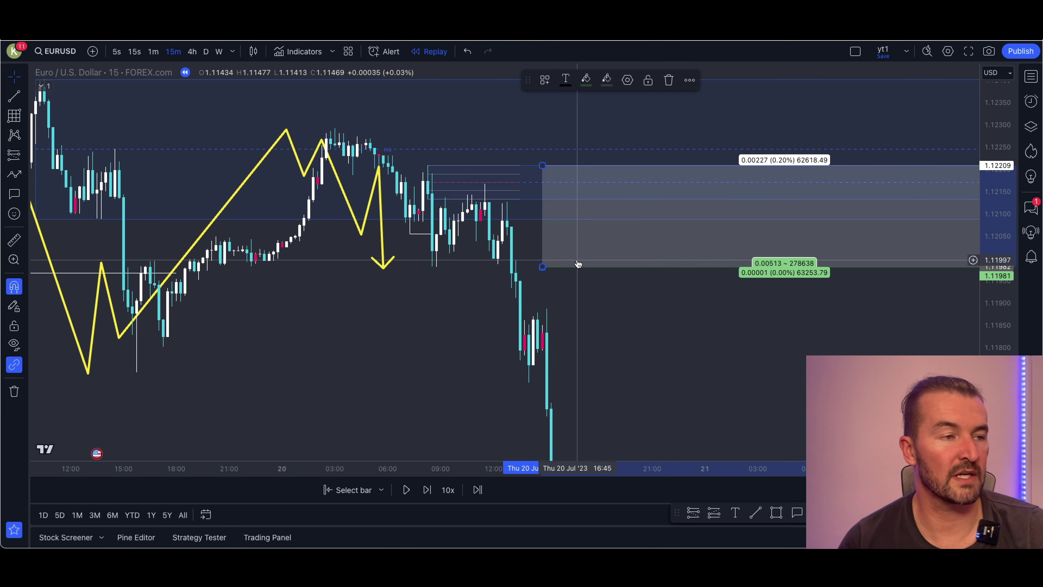
{"action": "left_click", "coordinate": [475, 324]}
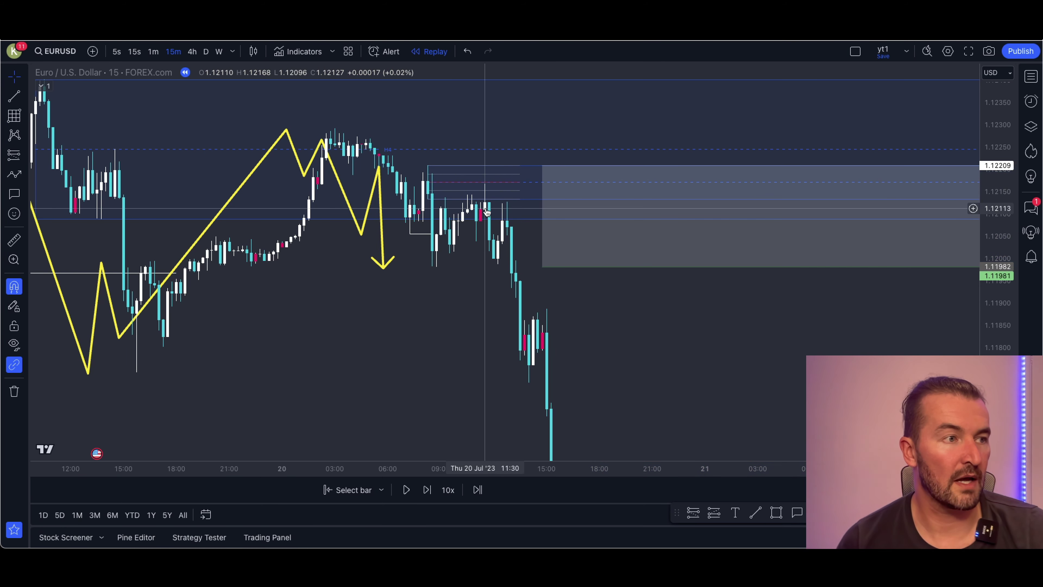
Place a second short position at 1.12114 on the 12:30 candle and stretch it far right
{"action": "left_click", "coordinate": [776, 514]}
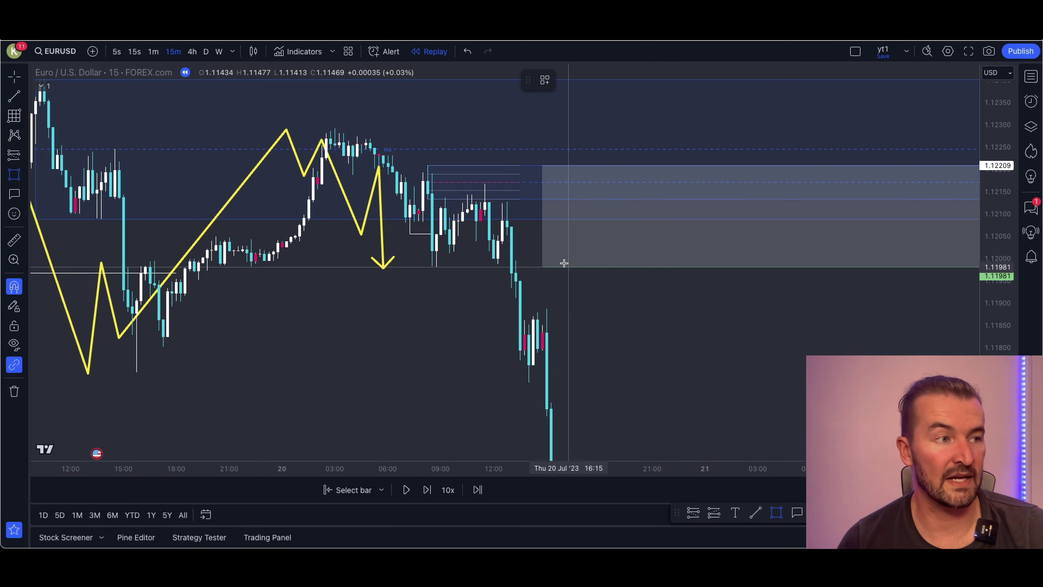
{"action": "left_click", "coordinate": [485, 193]}
{"action": "key", "text": "Escape"}
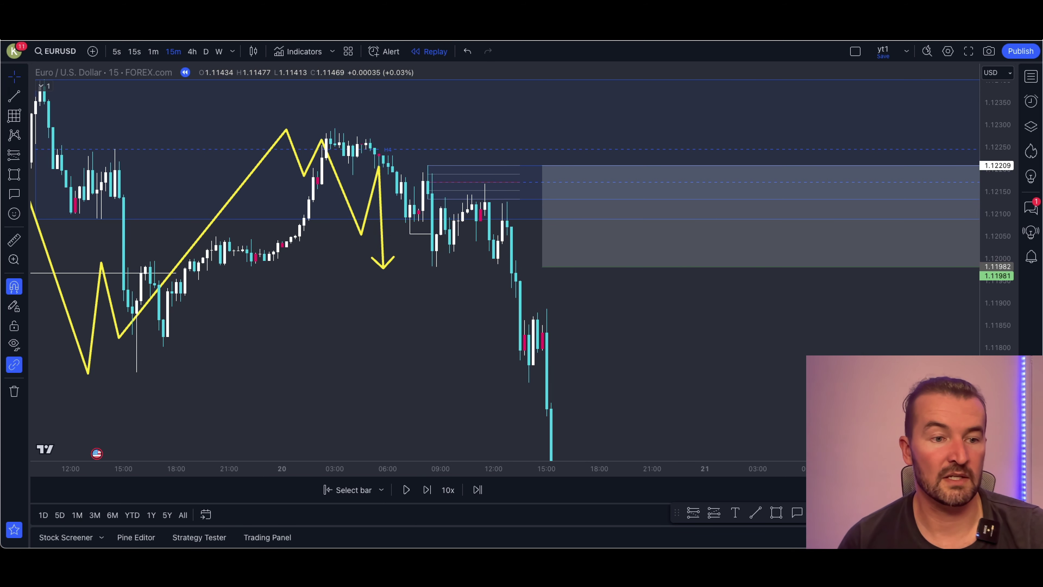
{"action": "left_click", "coordinate": [501, 207]}
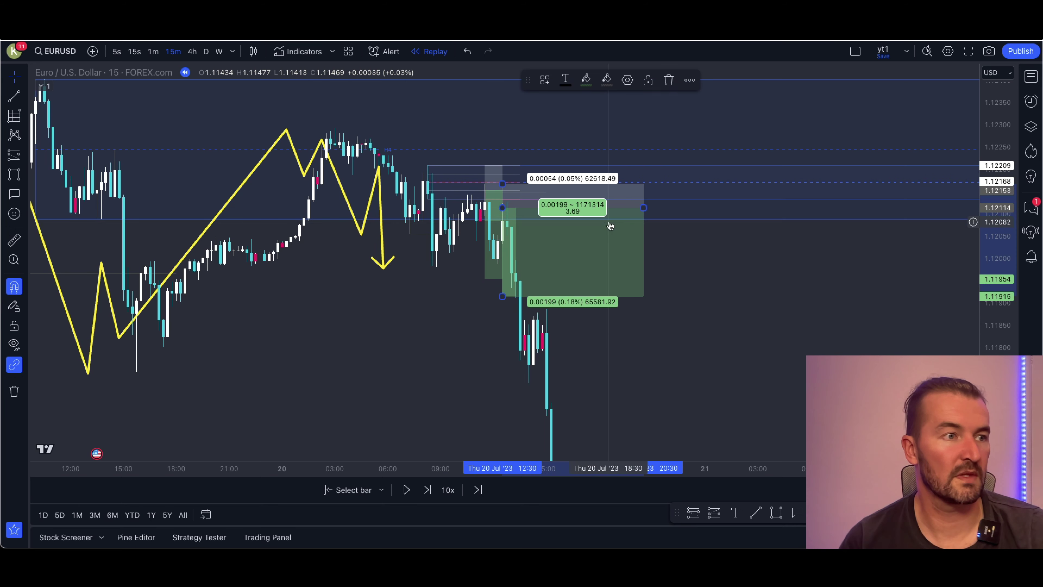
{"action": "left_click", "coordinate": [687, 274]}
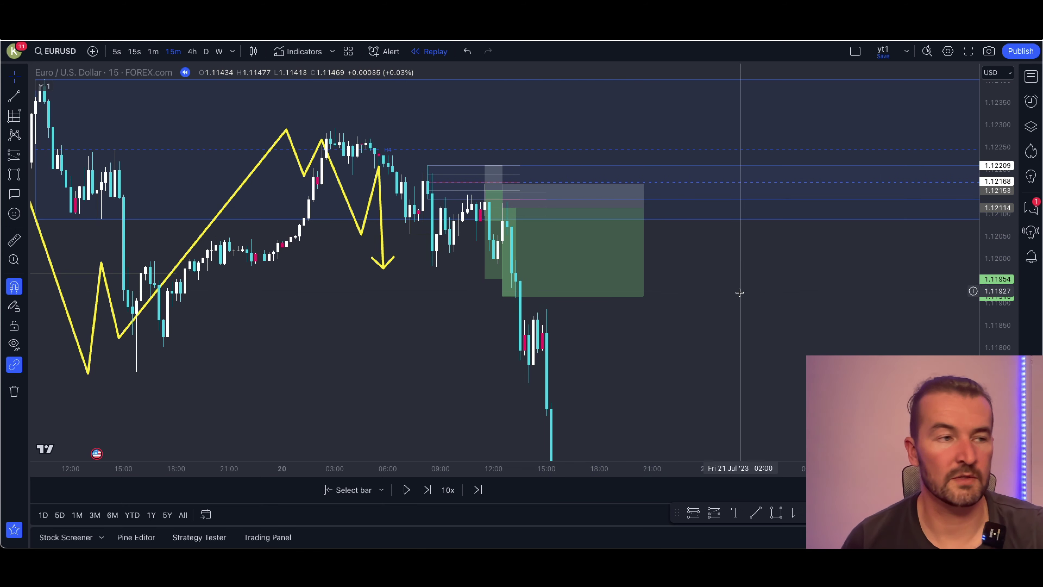
{"action": "left_click_drag", "start_coordinate": [738, 291], "coordinate": [746, 257]}
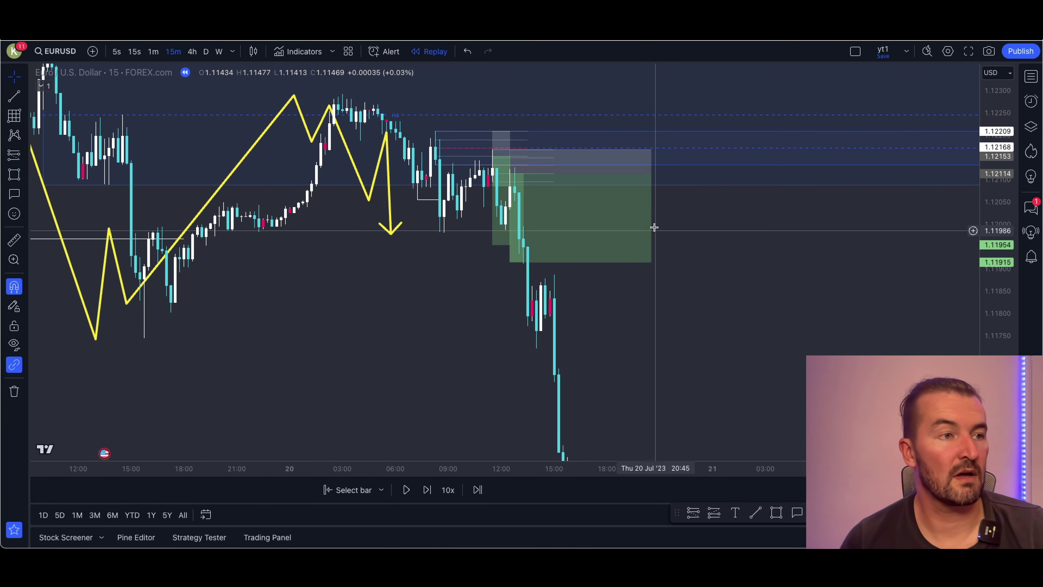
{"action": "left_click_drag", "start_coordinate": [651, 174], "coordinate": [897, 174]}
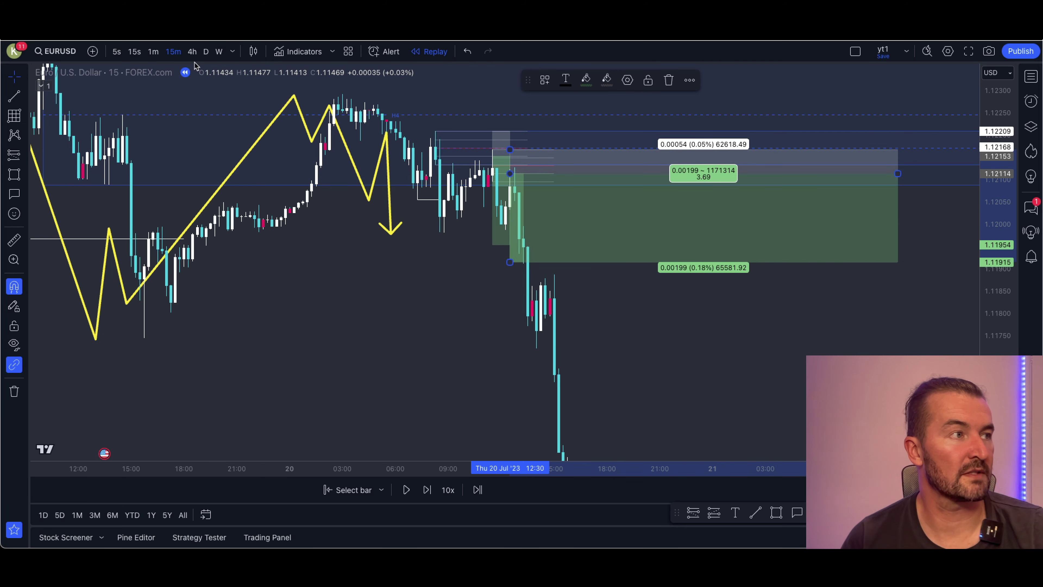
On the 4-hour chart, stretch the position box further right, then return to weekly candles
{"action": "left_click", "coordinate": [192, 52]}
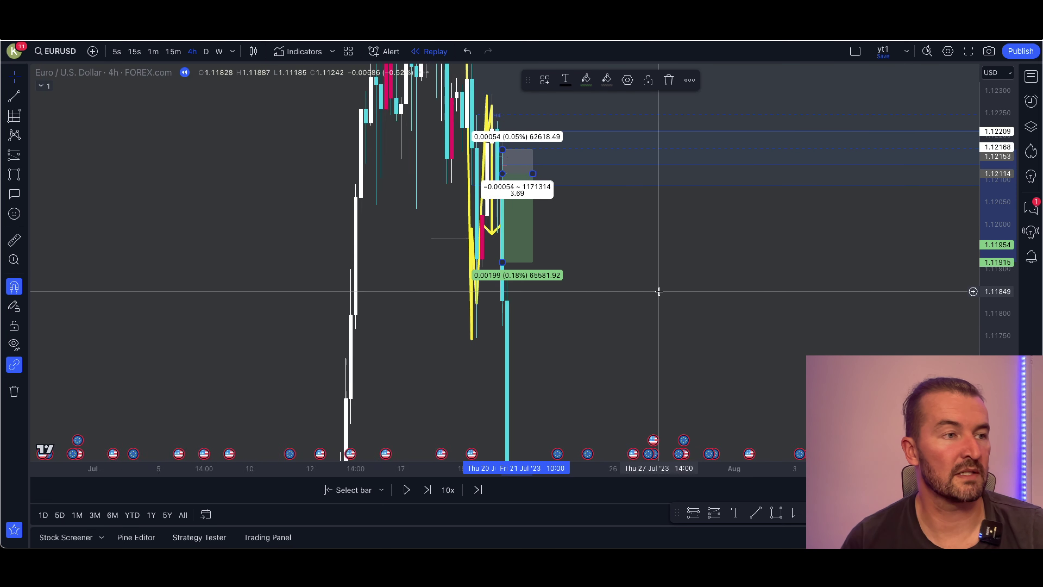
{"action": "left_click_drag", "start_coordinate": [996, 322], "coordinate": [996, 361]}
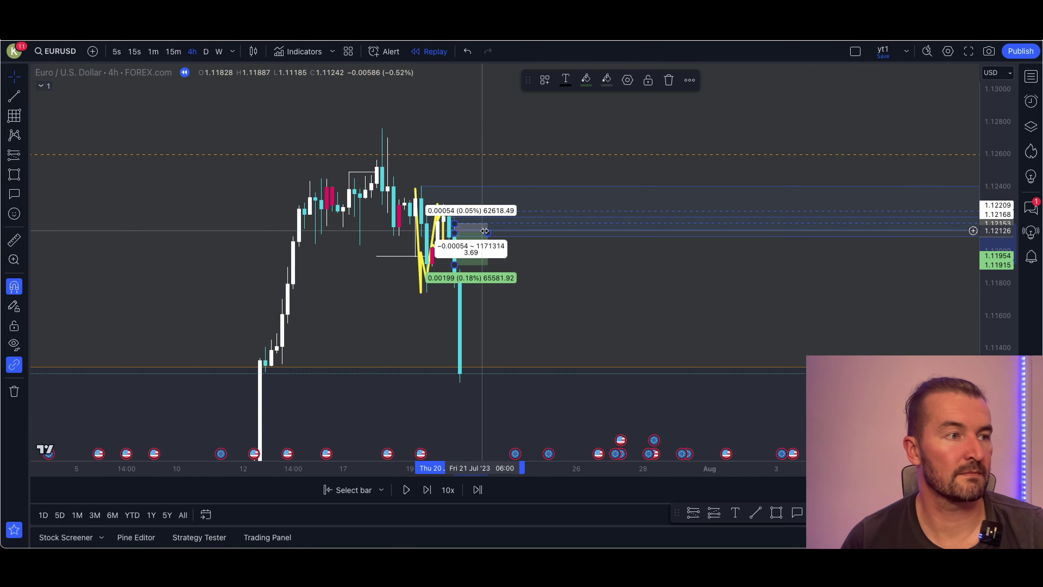
{"action": "left_click_drag", "start_coordinate": [487, 233], "coordinate": [786, 233]}
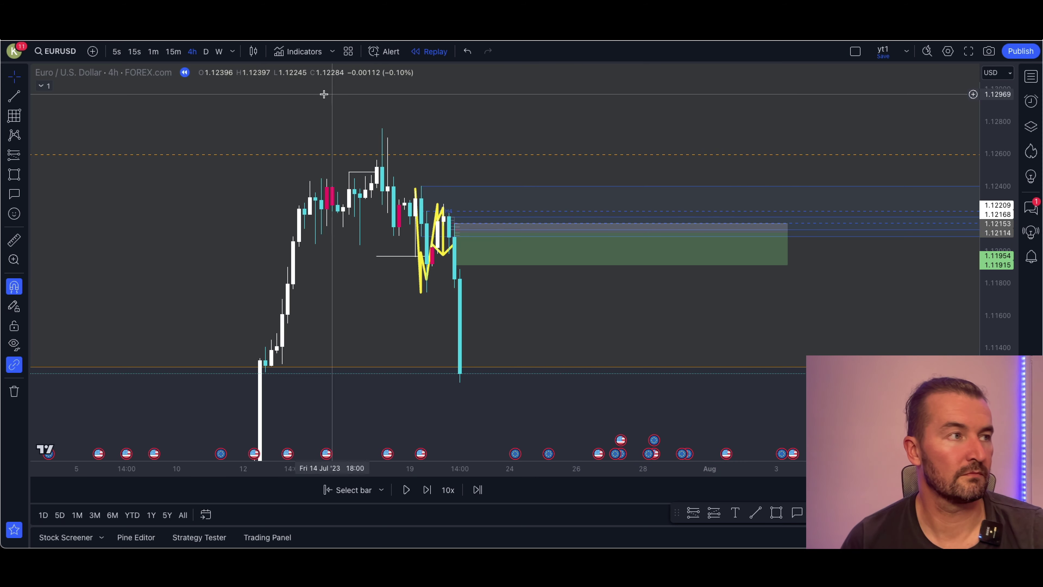
{"action": "left_click", "coordinate": [218, 52]}
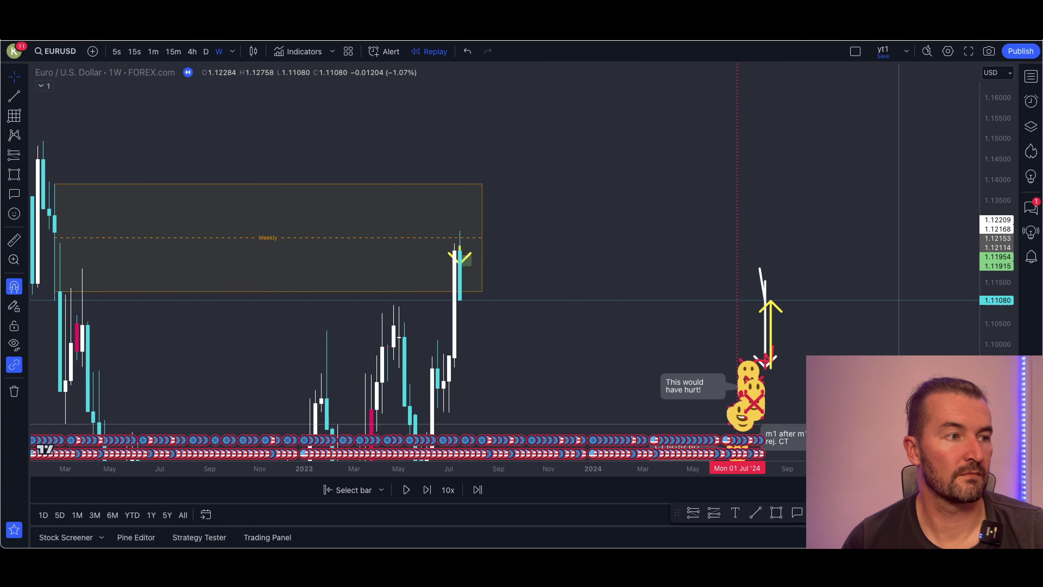
{"action": "left_click_drag", "start_coordinate": [677, 185], "coordinate": [722, 165]}
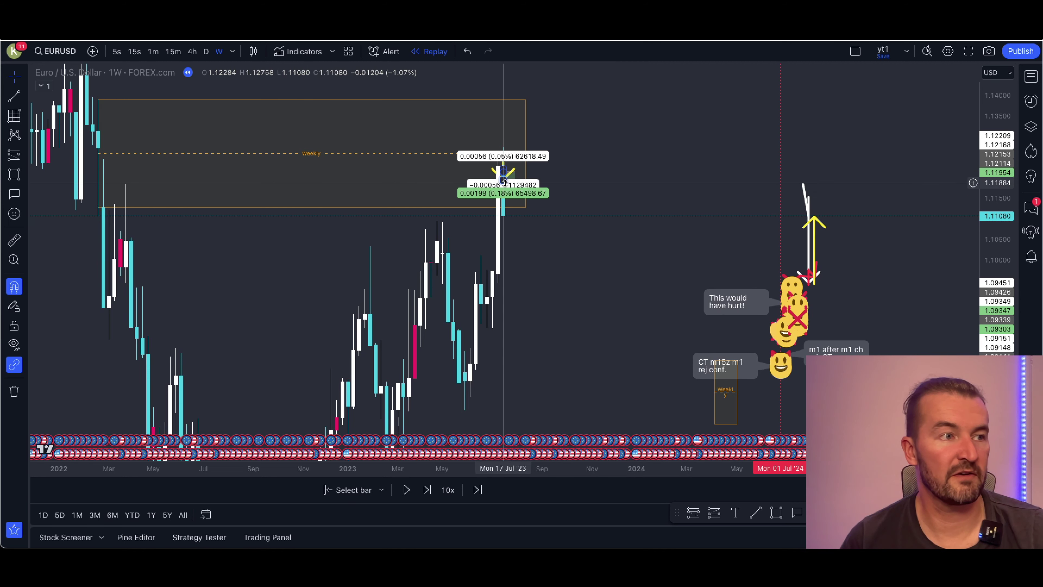
Place a short position on the July '23 candle with its target near 1.097
{"action": "left_click", "coordinate": [507, 183]}
{"action": "left_click_drag", "start_coordinate": [498, 180], "coordinate": [492, 267]}
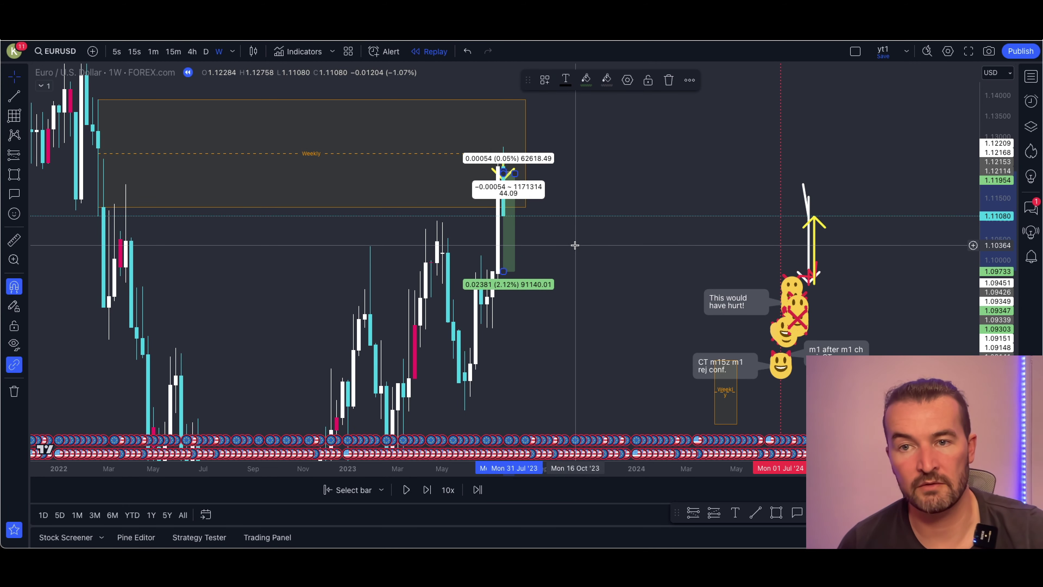
{"action": "left_click_drag", "start_coordinate": [631, 242], "coordinate": [682, 184]}
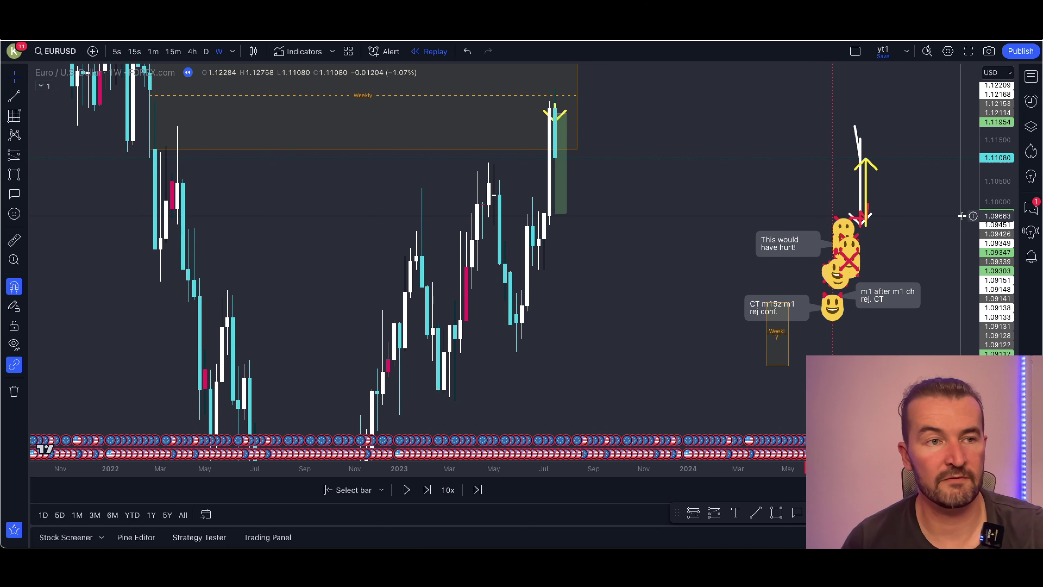
{"action": "left_click_drag", "start_coordinate": [985, 199], "coordinate": [985, 230]}
{"action": "scroll", "coordinate": [653, 287], "scroll_direction": "down", "scroll_amount": 2}
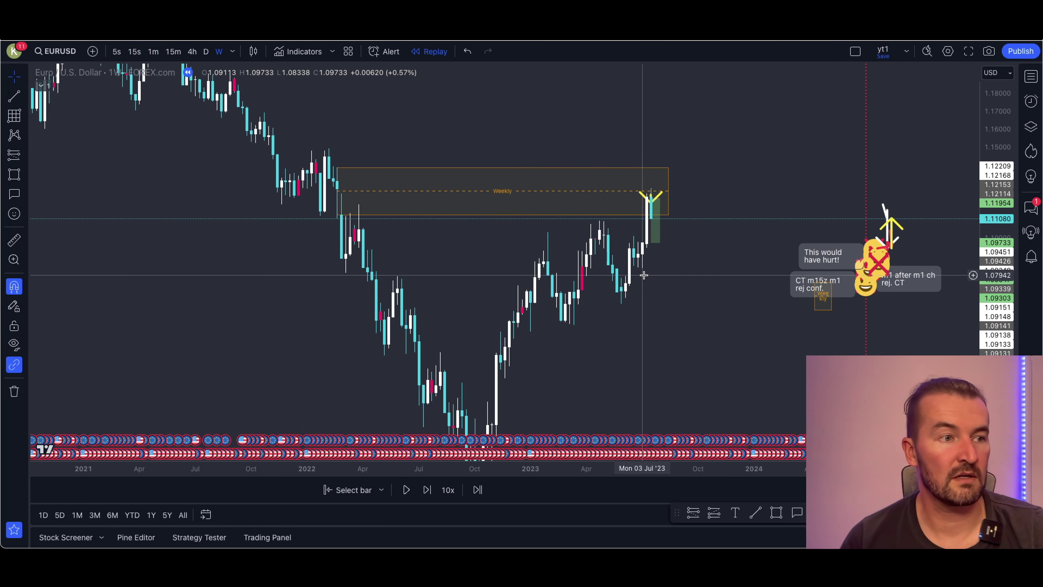
Place a new short at the Jul '23 bar and set its target to 6.80%
{"action": "left_click", "coordinate": [651, 200]}
{"action": "left_click_drag", "start_coordinate": [651, 251], "coordinate": [626, 280]}
{"action": "left_click_drag", "start_coordinate": [717, 267], "coordinate": [745, 220]}
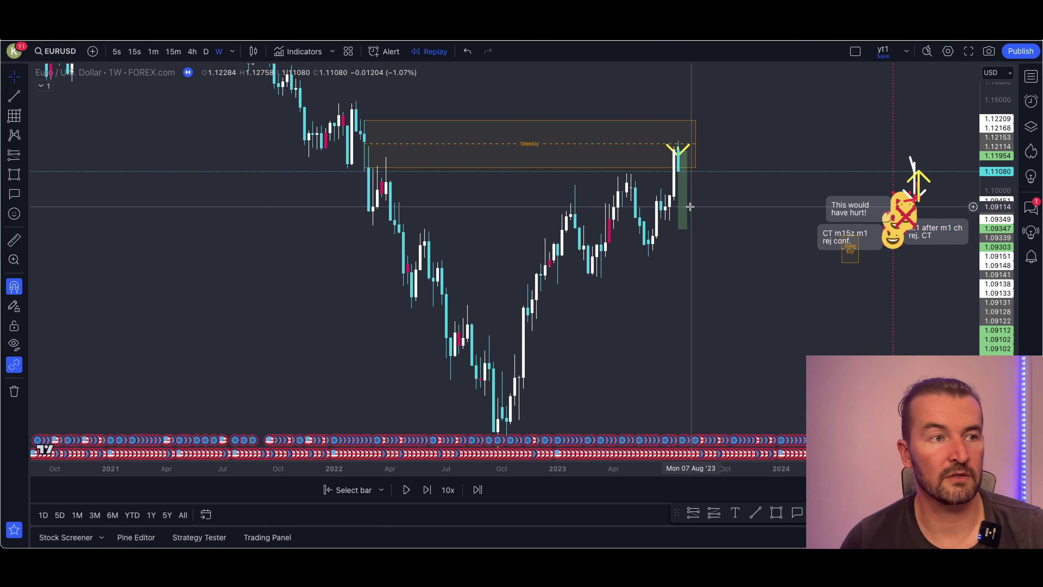
{"action": "left_click_drag", "start_coordinate": [678, 229], "coordinate": [532, 290]}
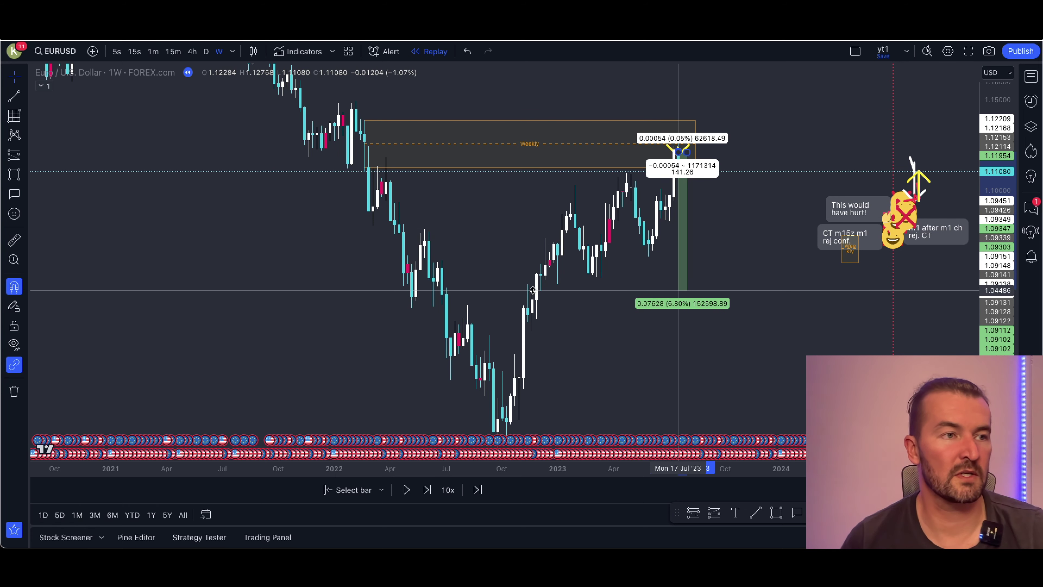
{"action": "left_click_drag", "start_coordinate": [533, 290], "coordinate": [533, 290]}
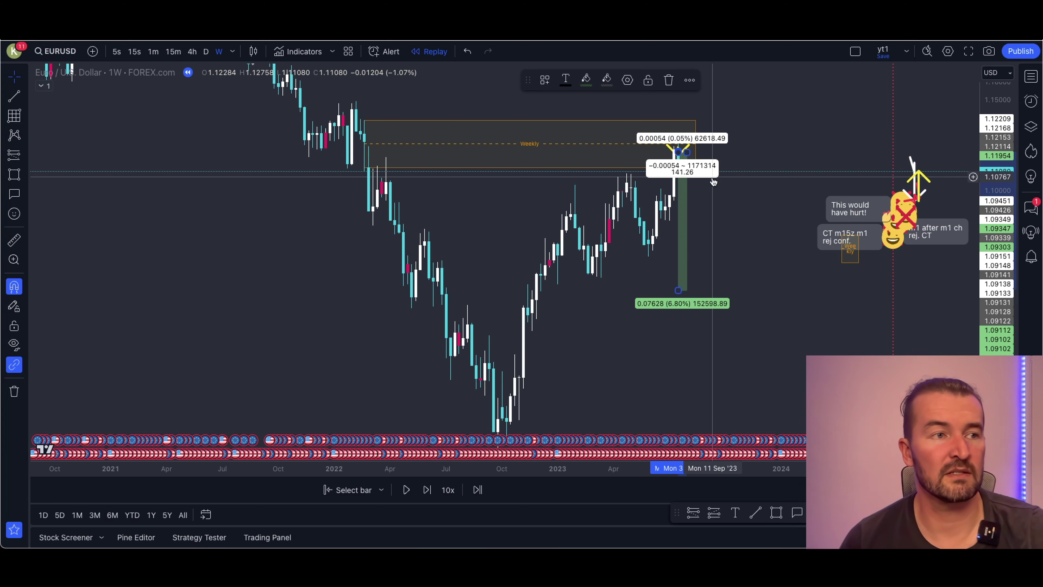
{"action": "scroll", "coordinate": [717, 205], "scroll_direction": "up", "scroll_amount": 2}
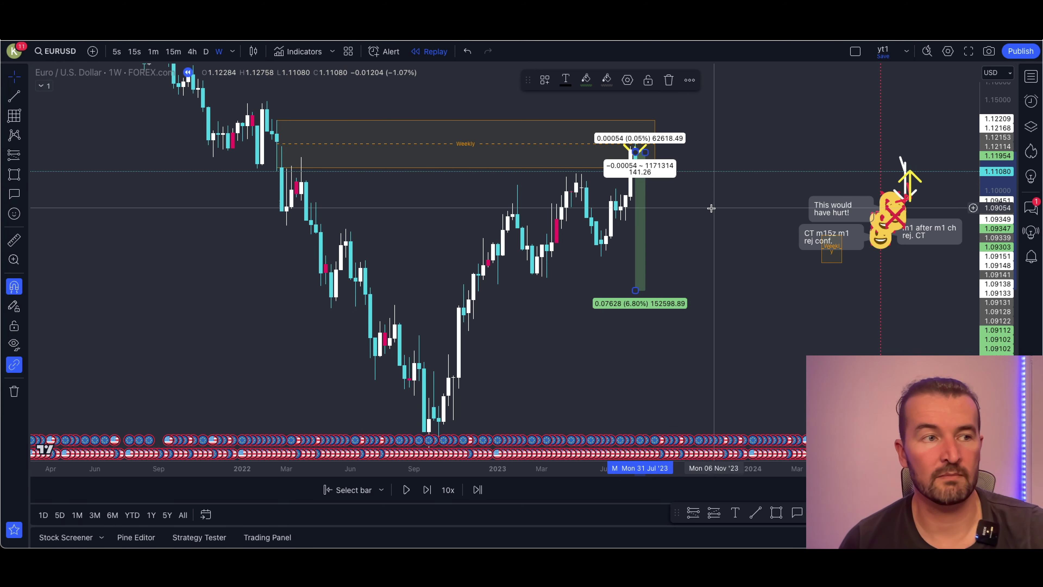
{"action": "left_click", "coordinate": [734, 226]}
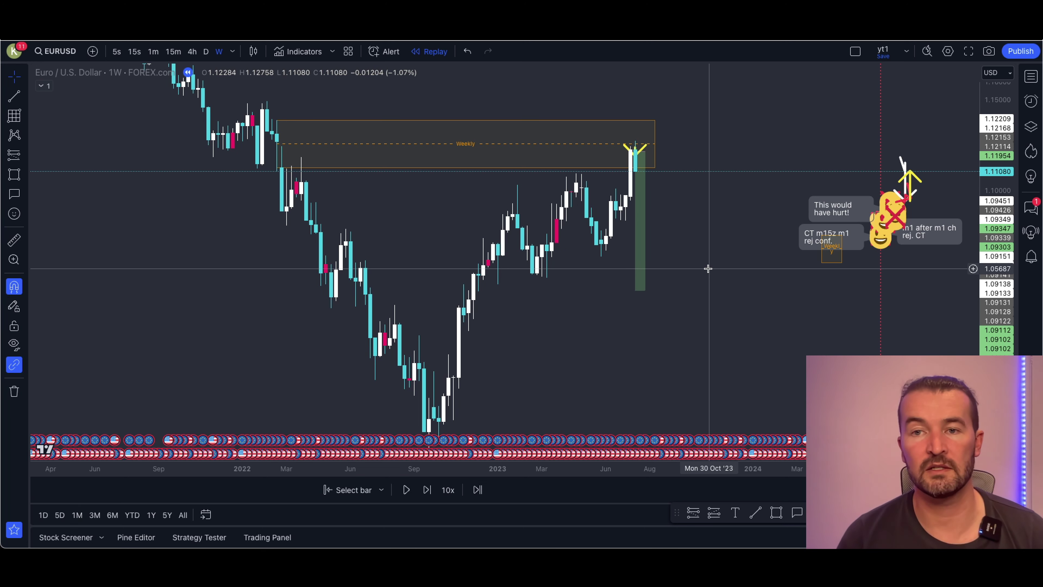
Extend the short position's target down to an 11.10% move and deselect the box
{"action": "left_click_drag", "start_coordinate": [708, 268], "coordinate": [675, 244]}
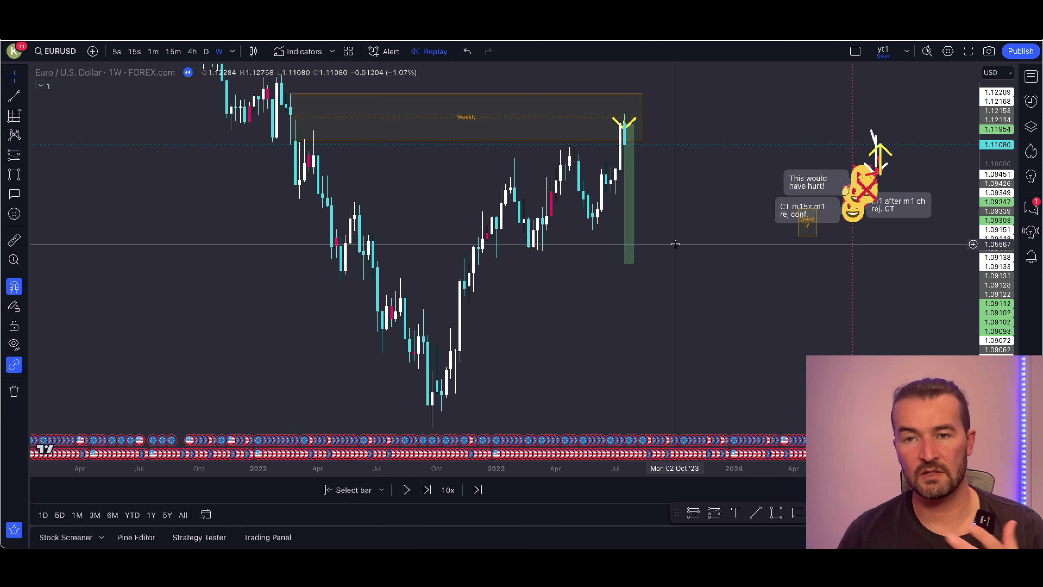
{"action": "left_click", "coordinate": [670, 207], "text": "shift"}
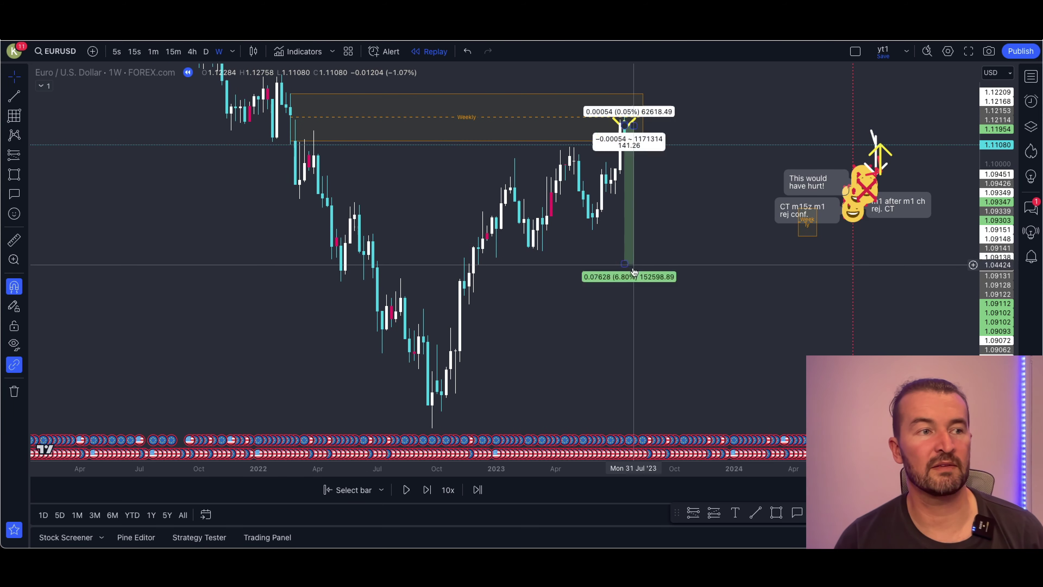
{"action": "mouse_move", "coordinate": [680, 249]}
{"action": "left_mouse_down"}
{"action": "mouse_move", "coordinate": [671, 197]}
{"action": "mouse_move", "coordinate": [670, 246]}
{"action": "left_mouse_up"}
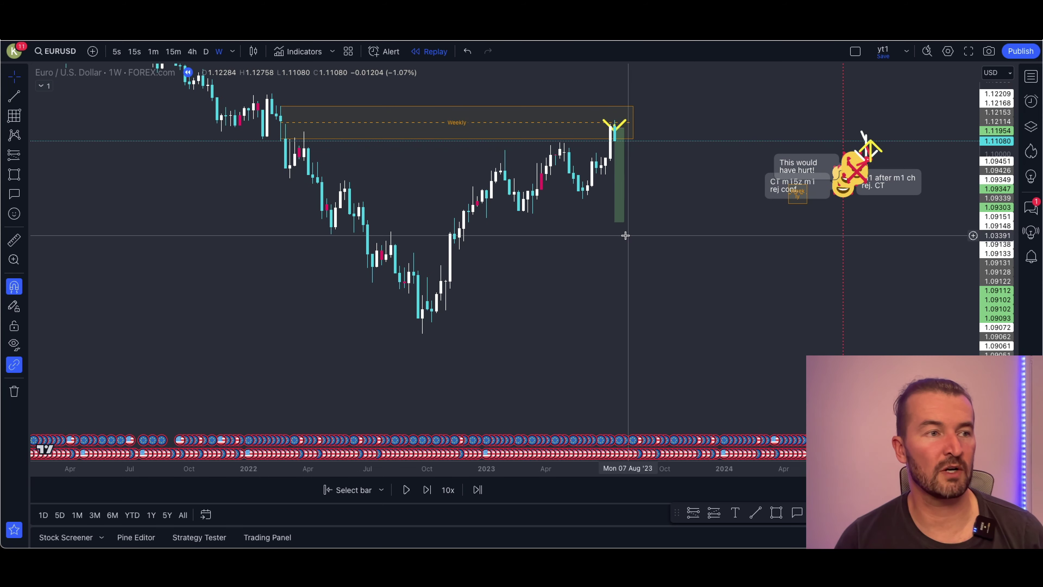
{"action": "mouse_move", "coordinate": [618, 223]}
{"action": "mouse_move", "coordinate": [618, 223]}
{"action": "left_mouse_down"}
{"action": "mouse_move", "coordinate": [618, 161]}
{"action": "mouse_move", "coordinate": [616, 281]}
{"action": "left_mouse_up"}
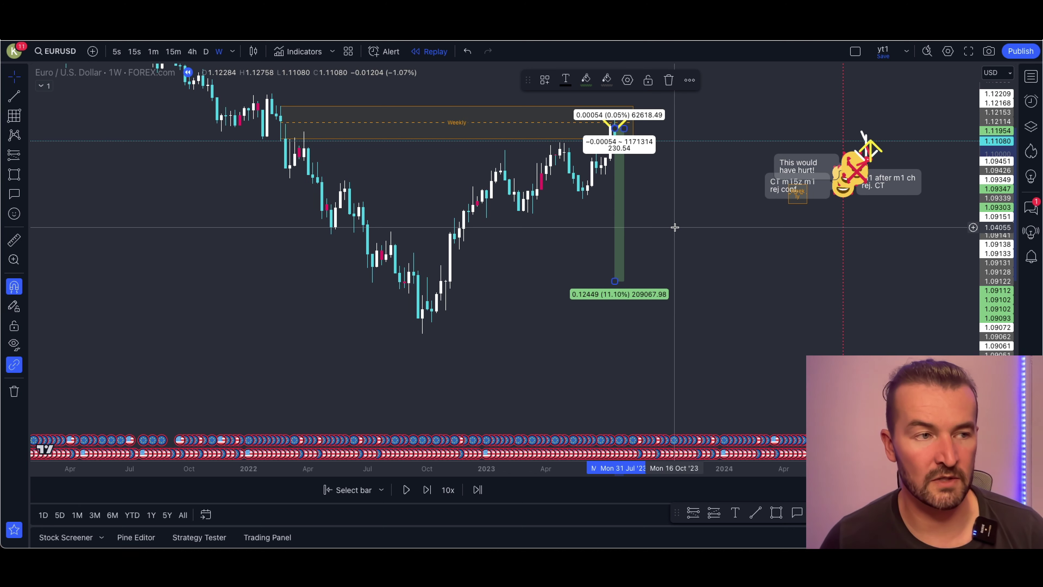
{"action": "left_click", "coordinate": [697, 223]}
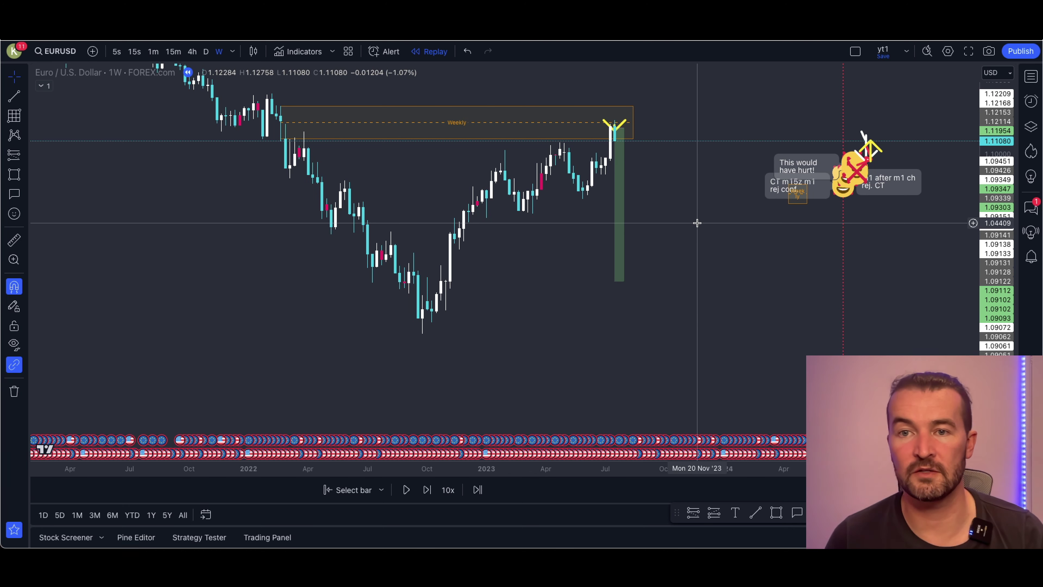